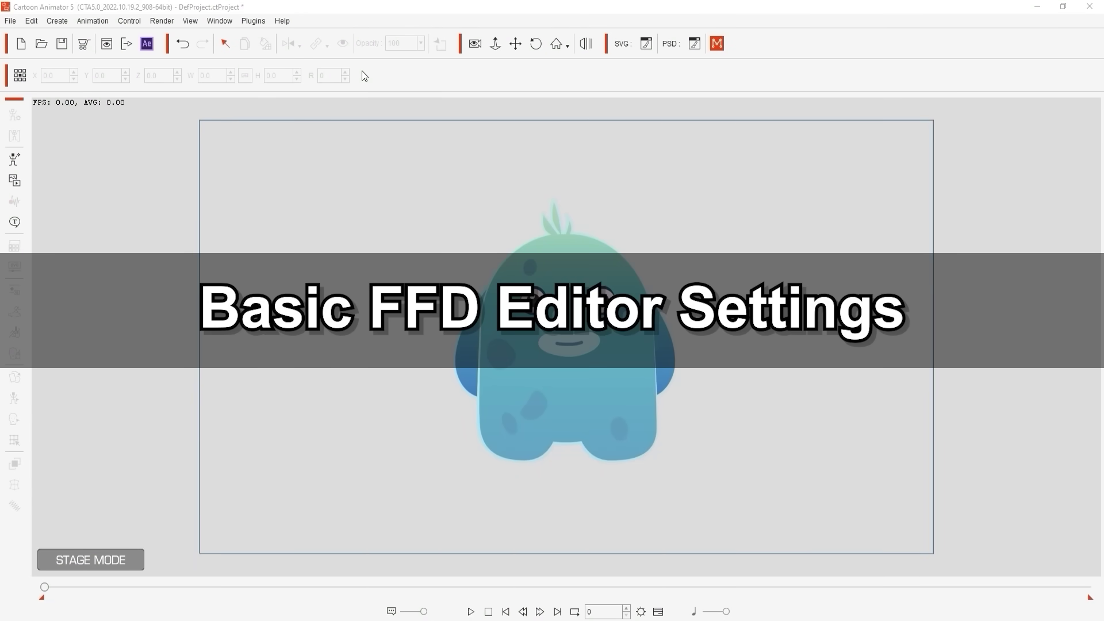
# Select the monster and open the FFD Editor with its panel enlarged.
pyautogui.click(515, 366)
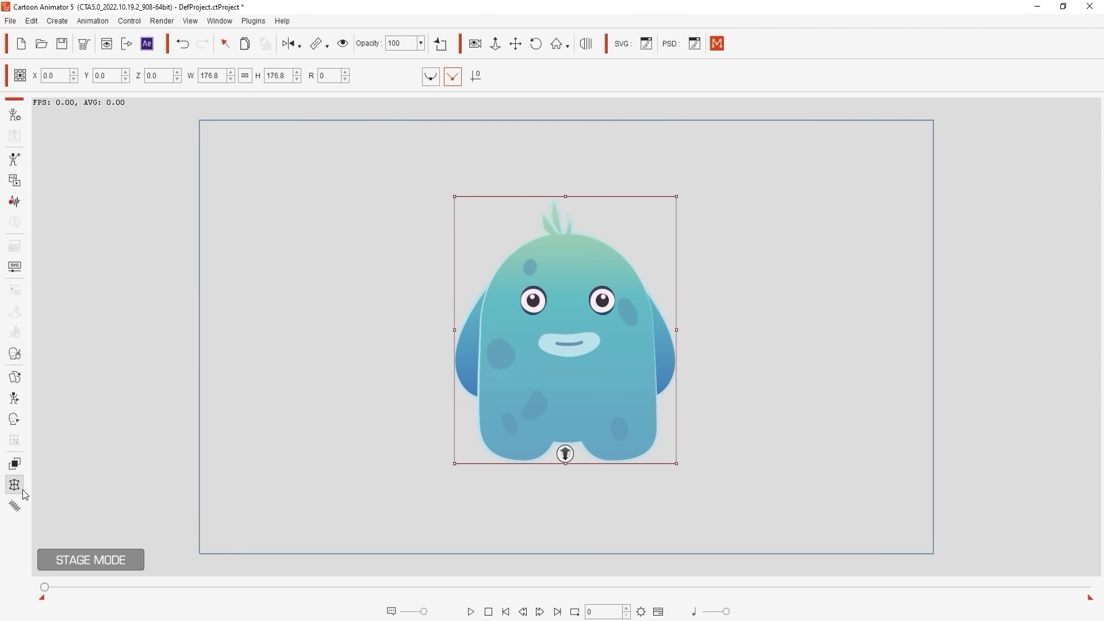
pyautogui.click(22, 490)
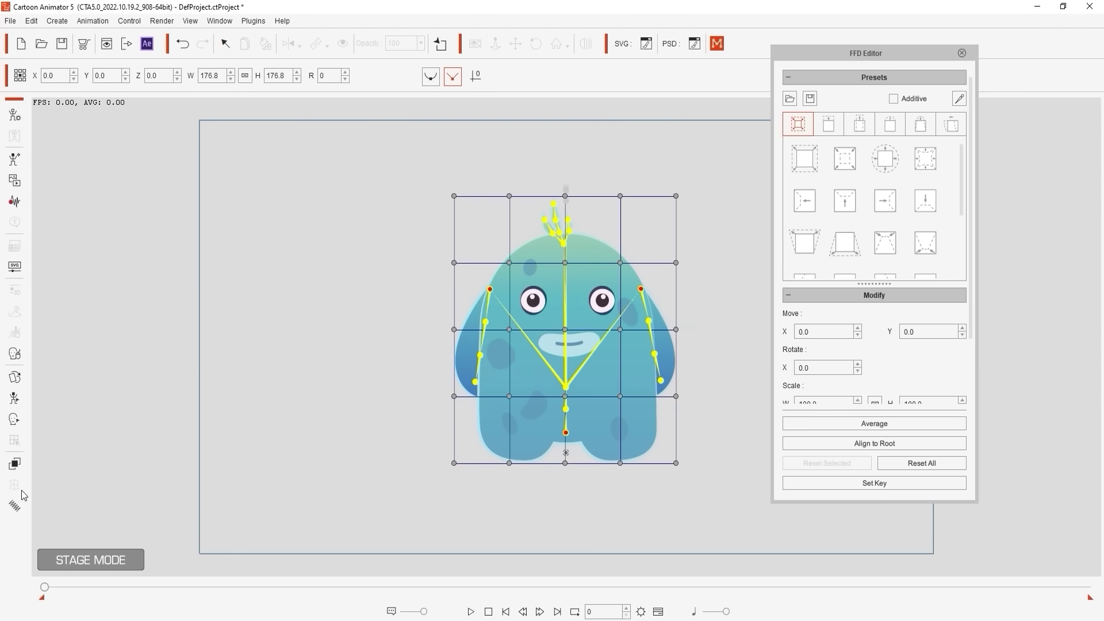
pyautogui.moveTo(808, 505); pyautogui.dragTo(808, 577)
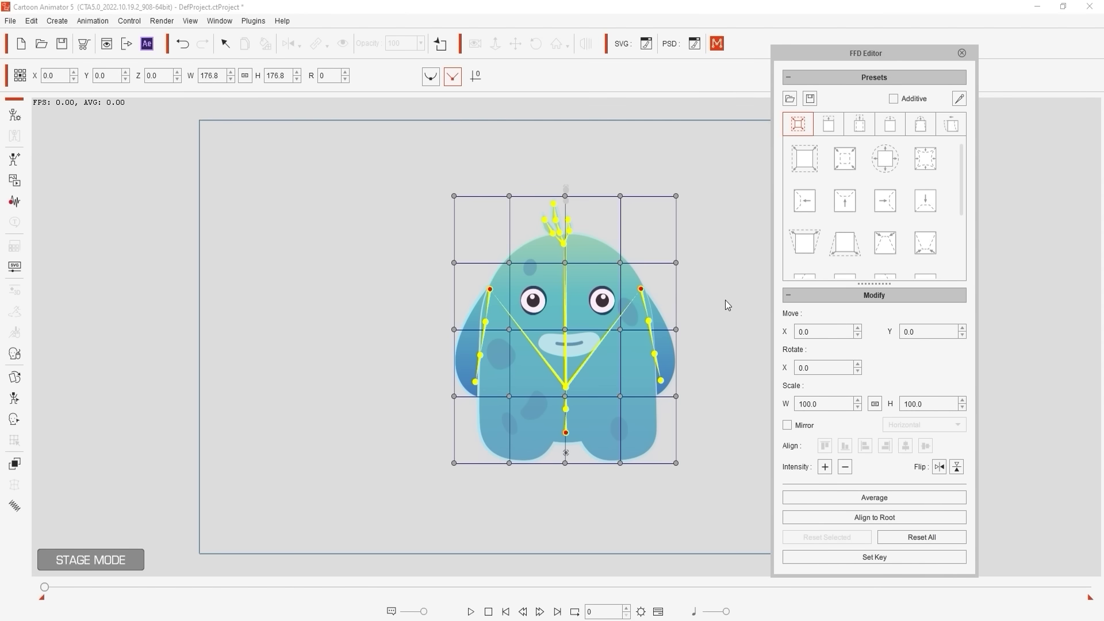
# Browse through the deformation preset categories.
pyautogui.click(835, 129)
pyautogui.click(872, 126)
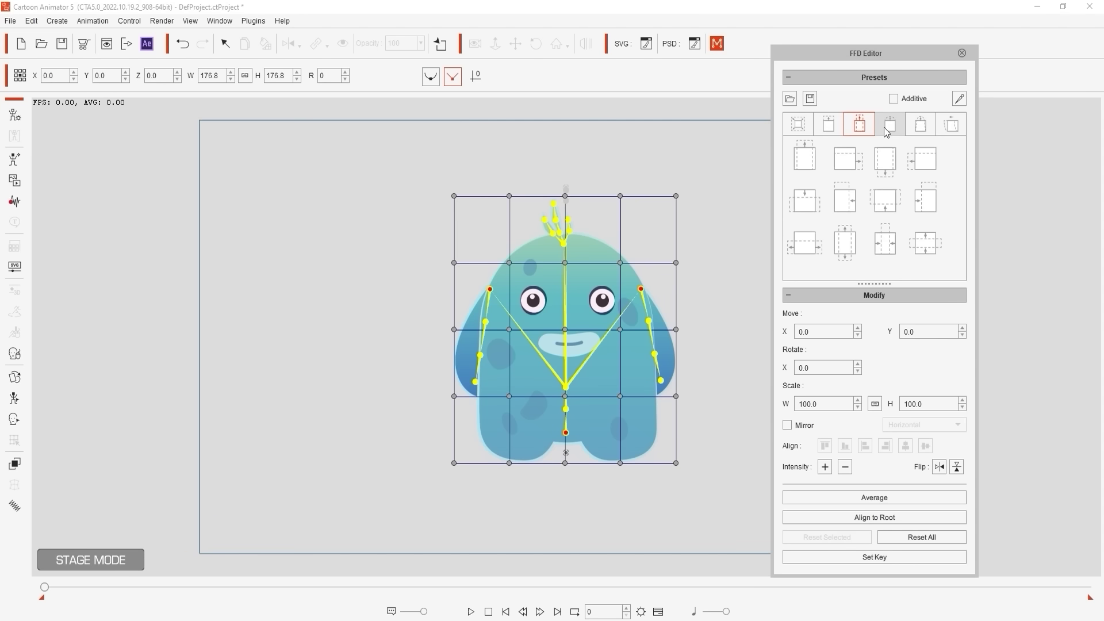
pyautogui.click(926, 132)
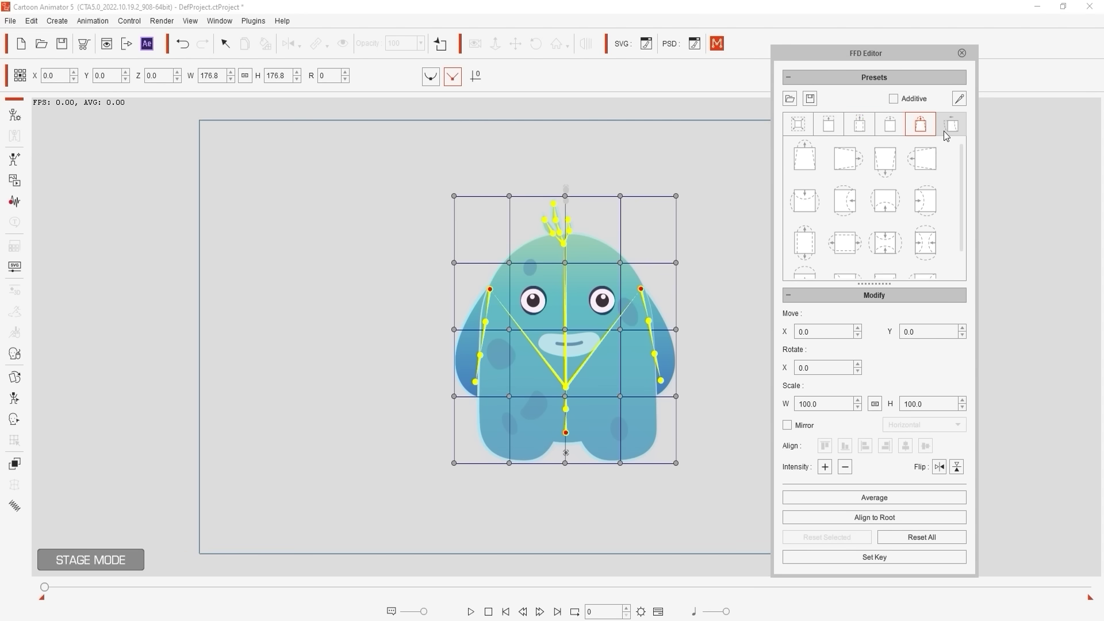
pyautogui.click(944, 130)
# Uncheck Show Bone in Bone Display to hide the monster's bones.
pyautogui.click(958, 105)
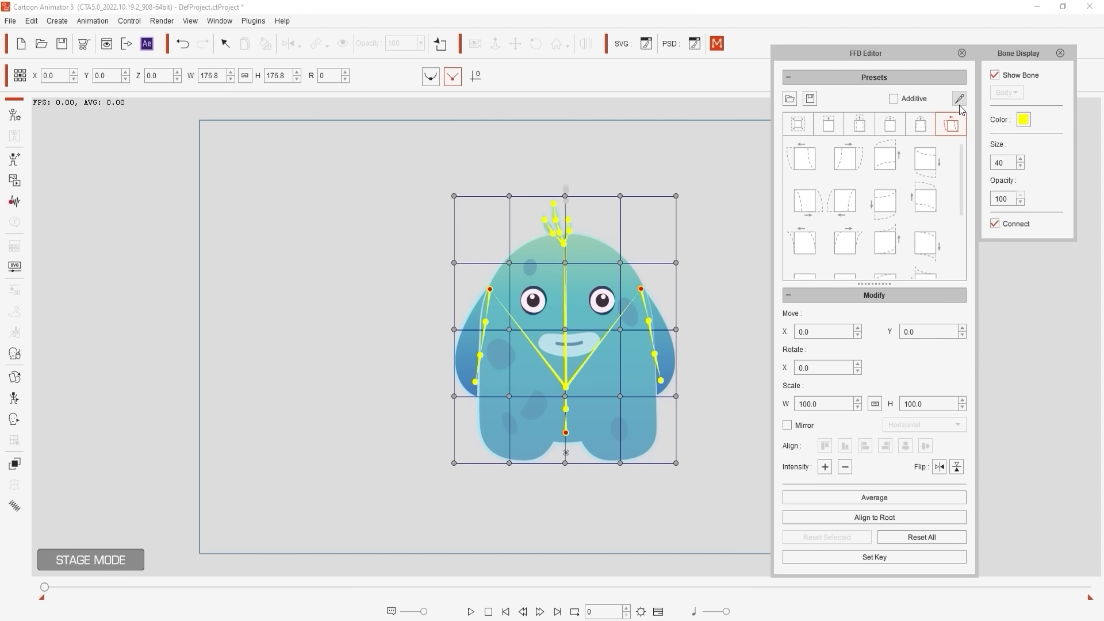
pyautogui.click(994, 76)
pyautogui.click(1058, 54)
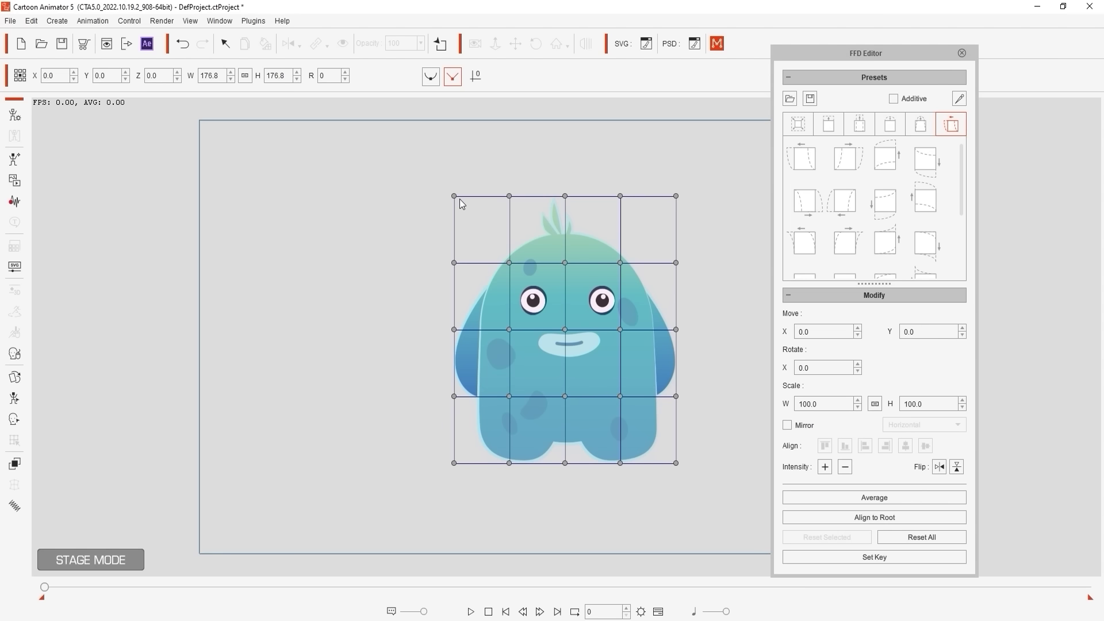
pyautogui.moveTo(457, 197); pyautogui.dragTo(286, 147)
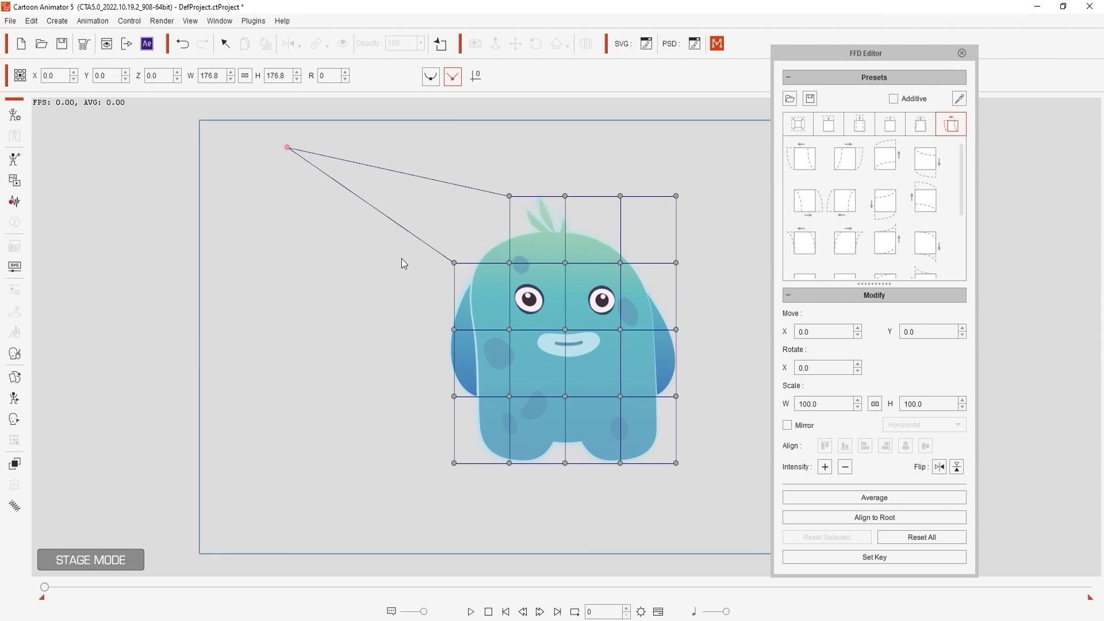
pyautogui.moveTo(430, 382); pyautogui.dragTo(526, 494)
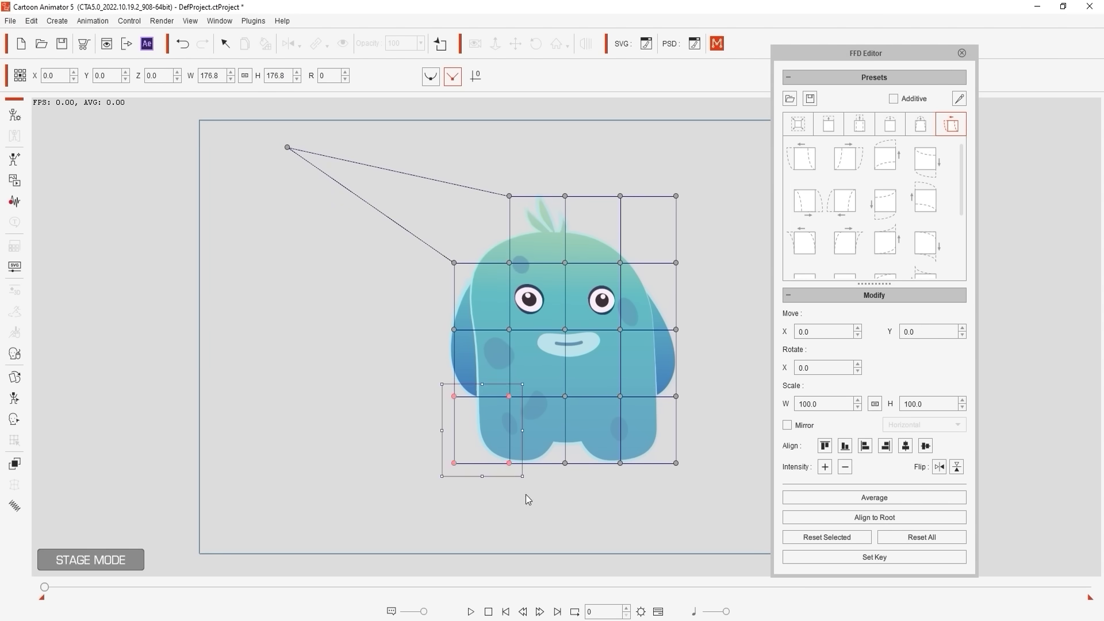
pyautogui.moveTo(492, 447); pyautogui.dragTo(308, 482)
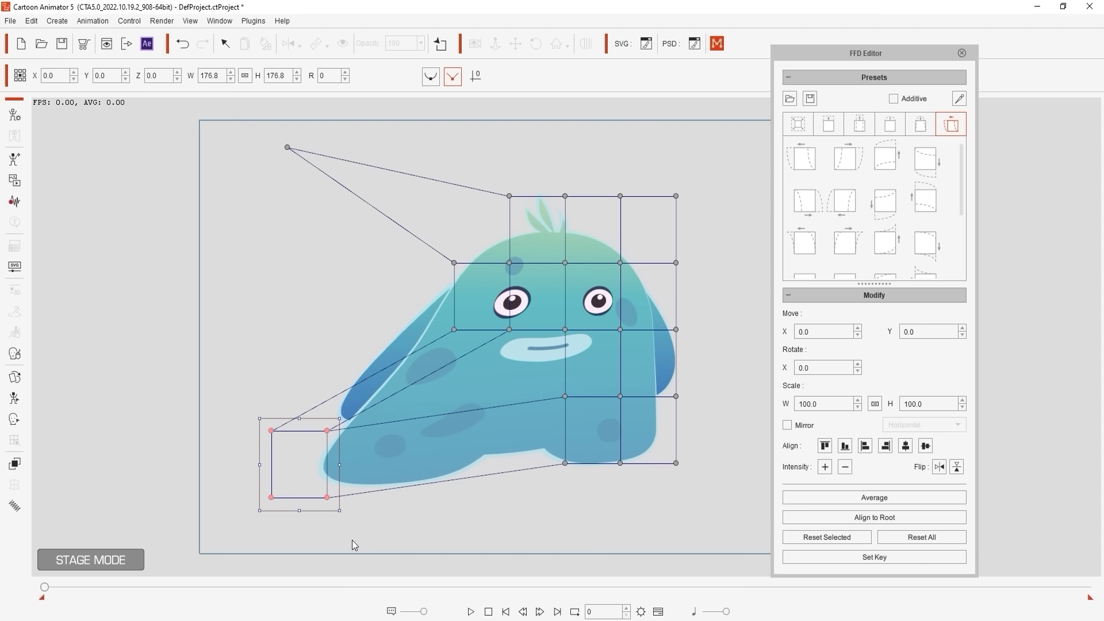
pyautogui.click(796, 540)
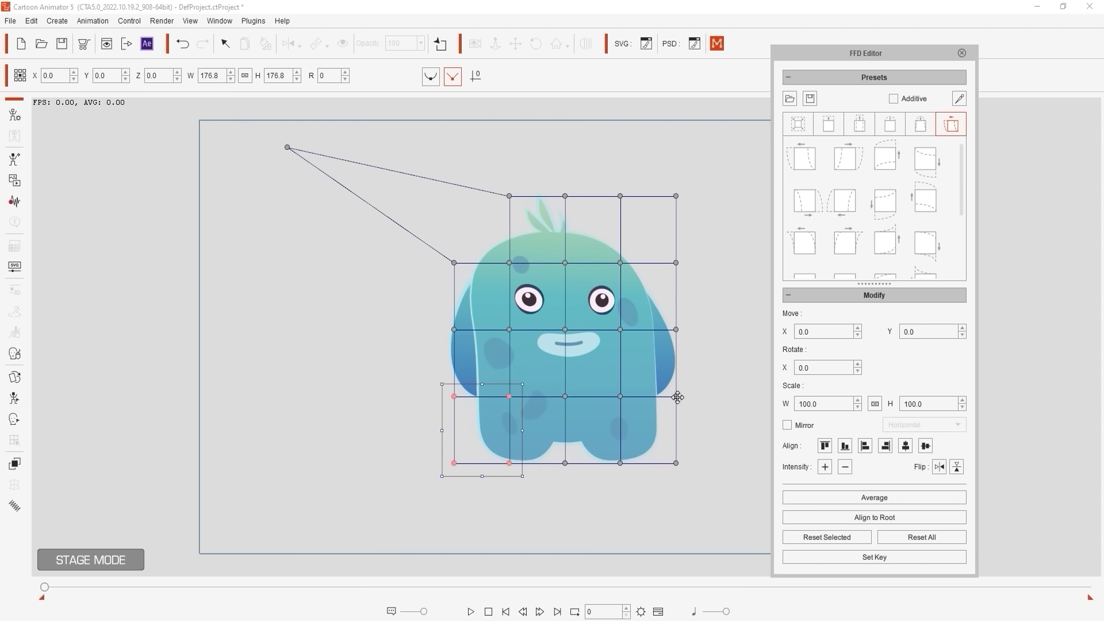
pyautogui.click(892, 541)
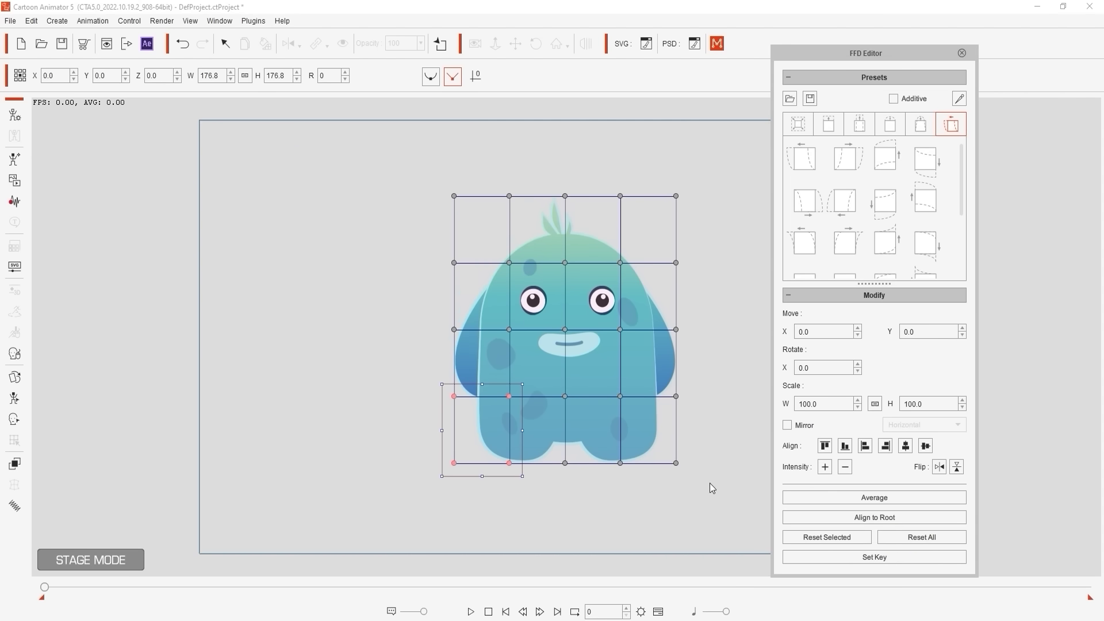
# Deselect the grid and try the enlarge, shrink, bulge and pinch presets on the monster.
pyautogui.click(691, 457)
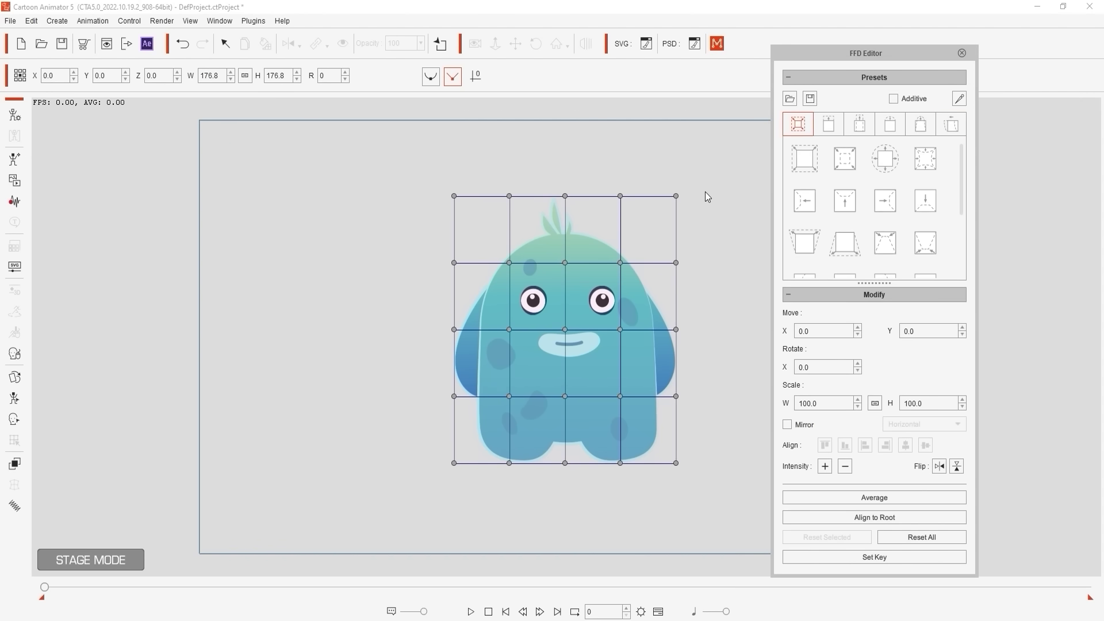
pyautogui.click(800, 165)
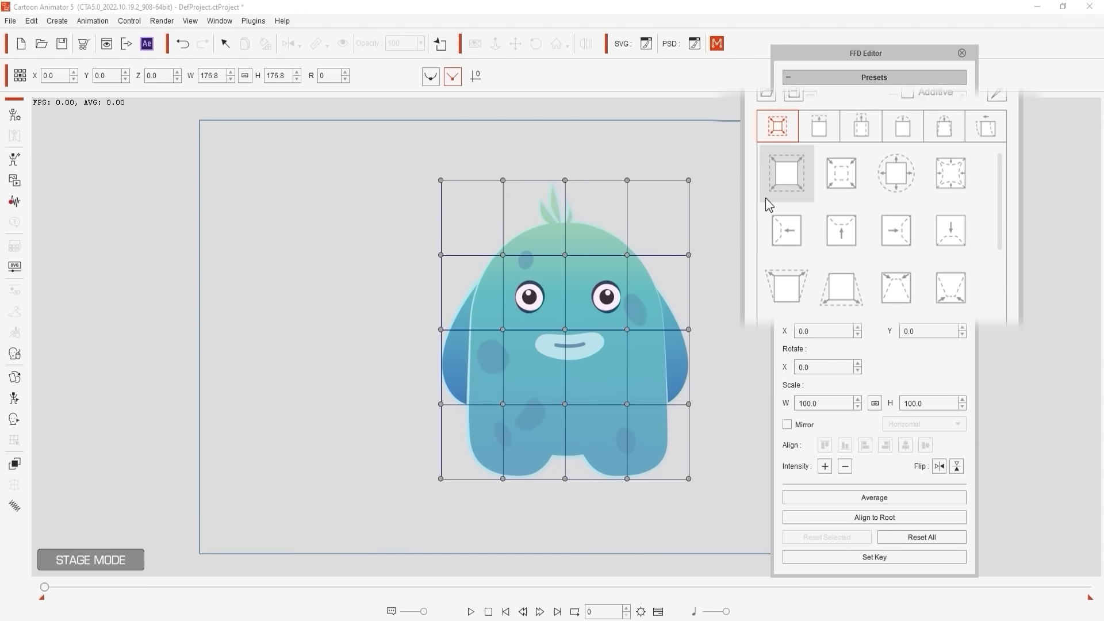
pyautogui.click(836, 197)
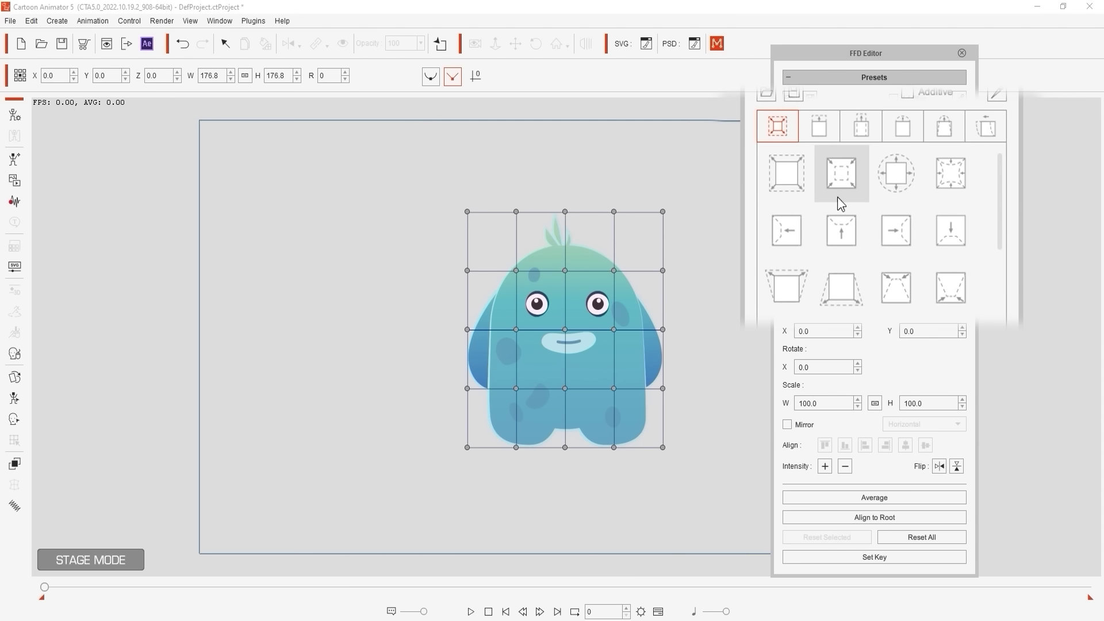
pyautogui.click(877, 192)
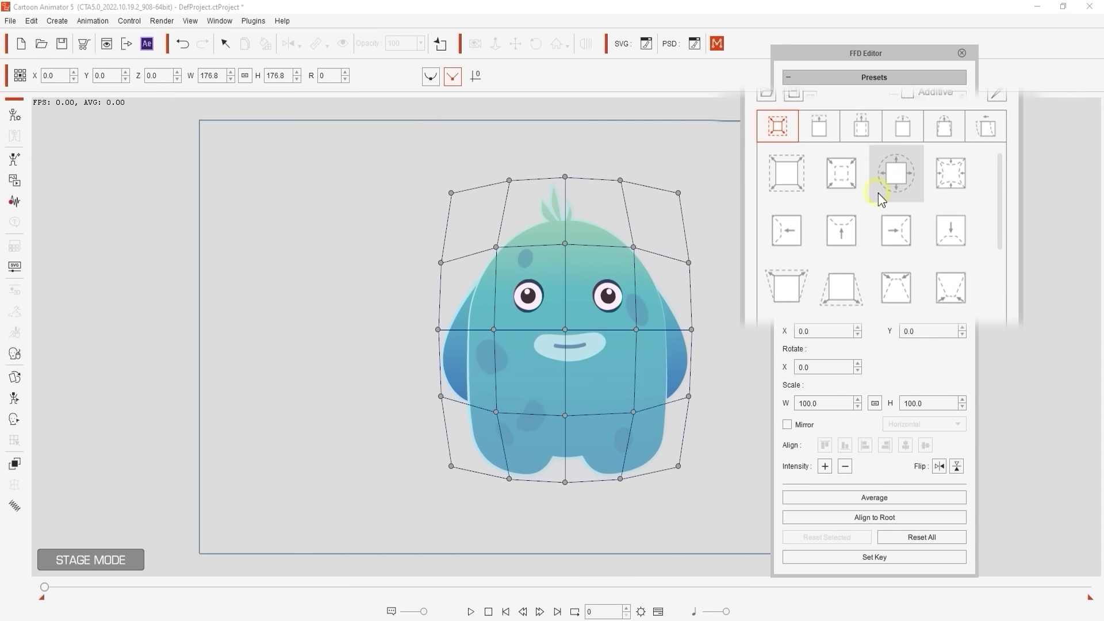
pyautogui.click(936, 196)
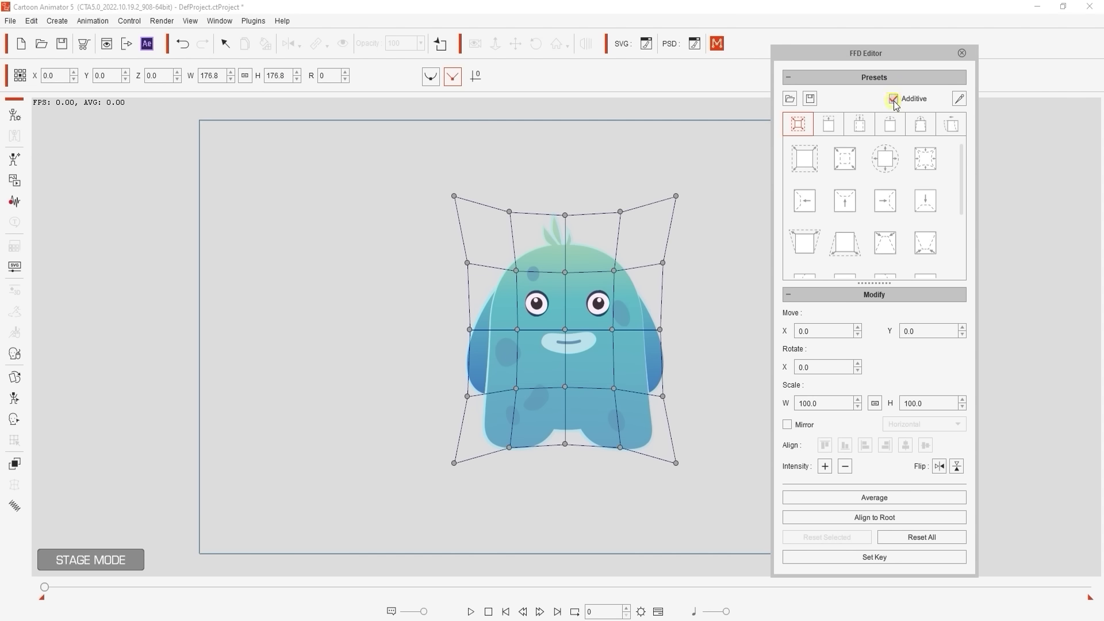
# Stack the pinch preset twice more, then reset the whole grid with Reset All.
pyautogui.click(939, 175)
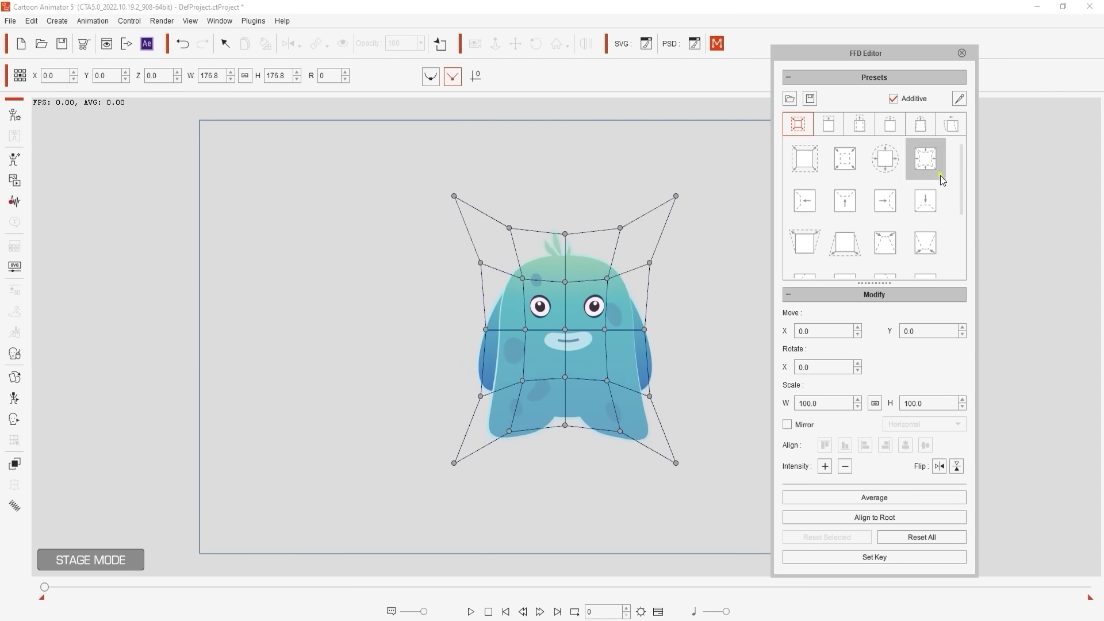
pyautogui.click(939, 174)
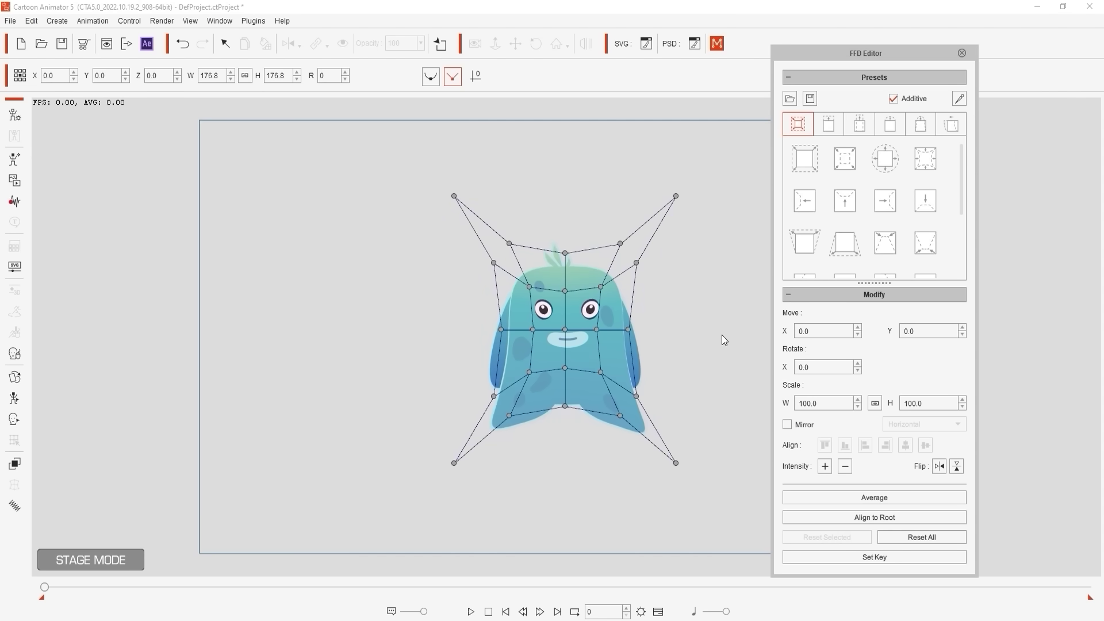
pyautogui.click(919, 537)
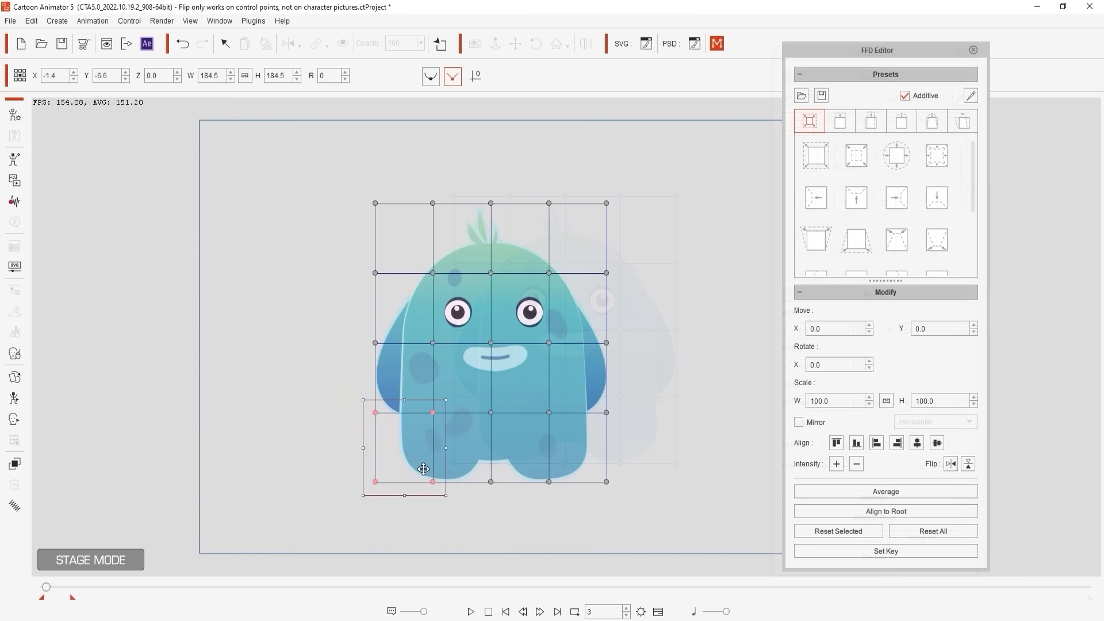
# Spread the bottom-left and bottom-right grid points outward, then reset the grid.
pyautogui.moveTo(423, 469); pyautogui.dragTo(357, 469)
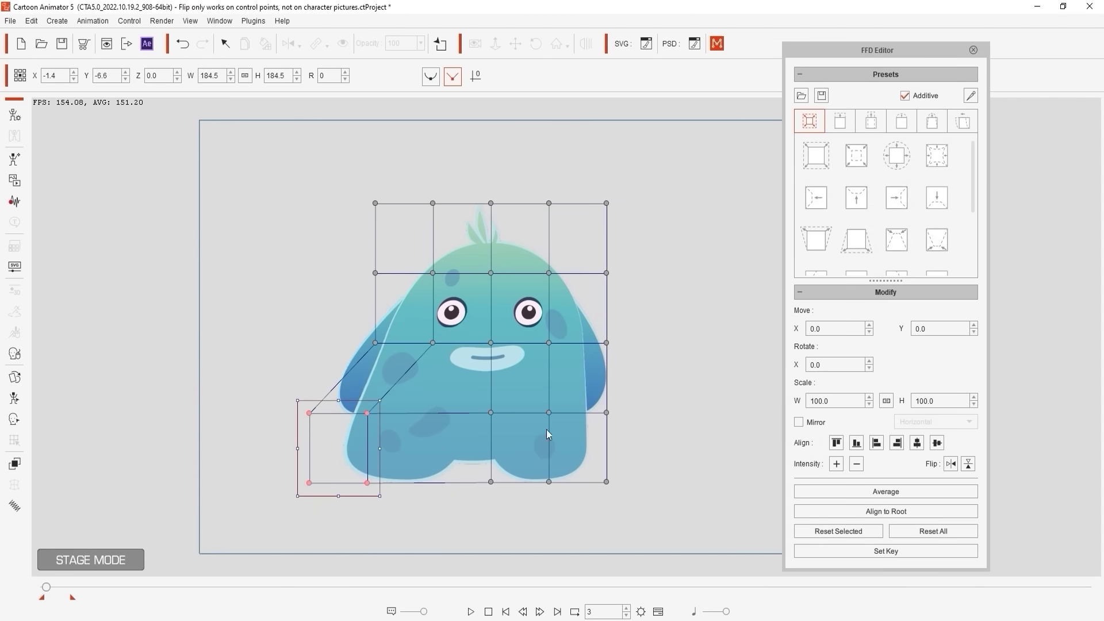
pyautogui.moveTo(527, 393); pyautogui.dragTo(610, 496)
pyautogui.moveTo(603, 470); pyautogui.dragTo(703, 472)
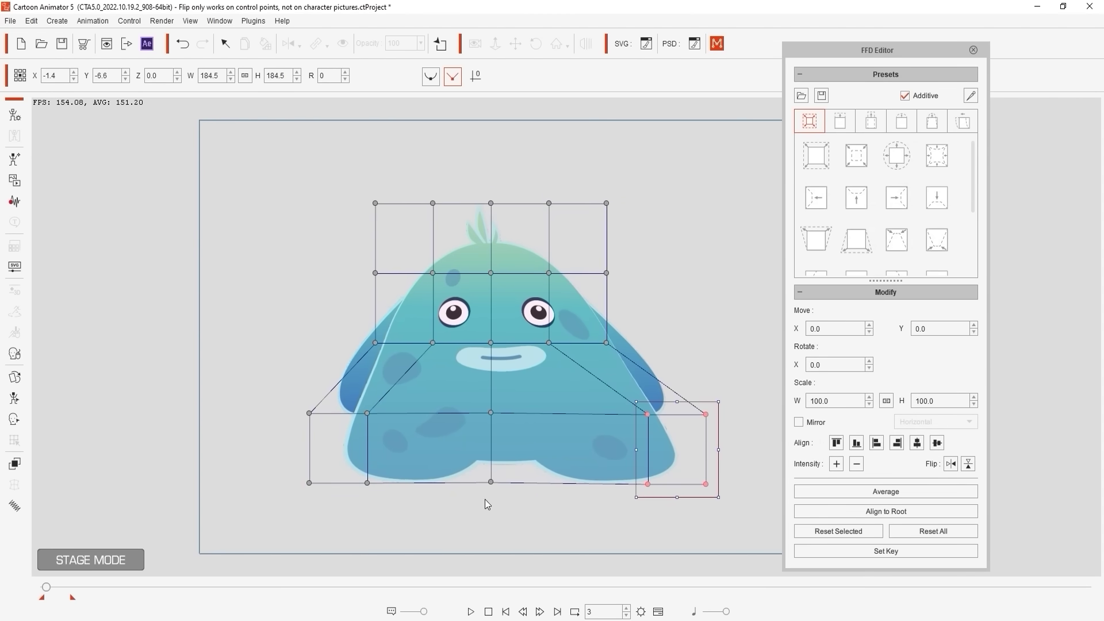
pyautogui.click(932, 530)
# Enable Horizontal mirroring and drag the lower-left points far left so both sides spread.
pyautogui.click(798, 421)
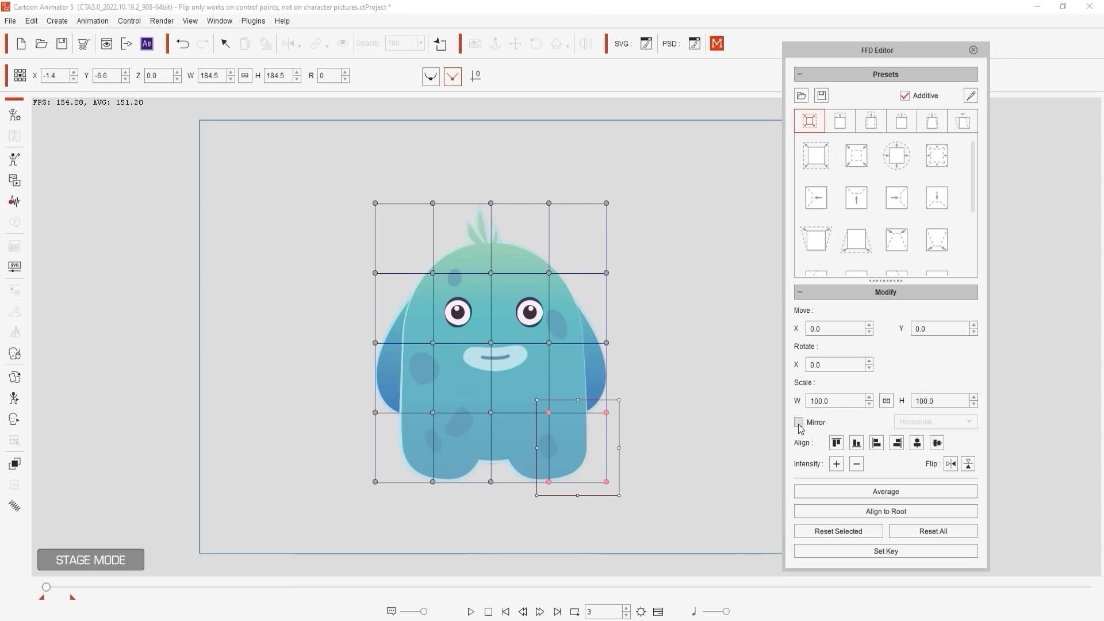
pyautogui.click(968, 422)
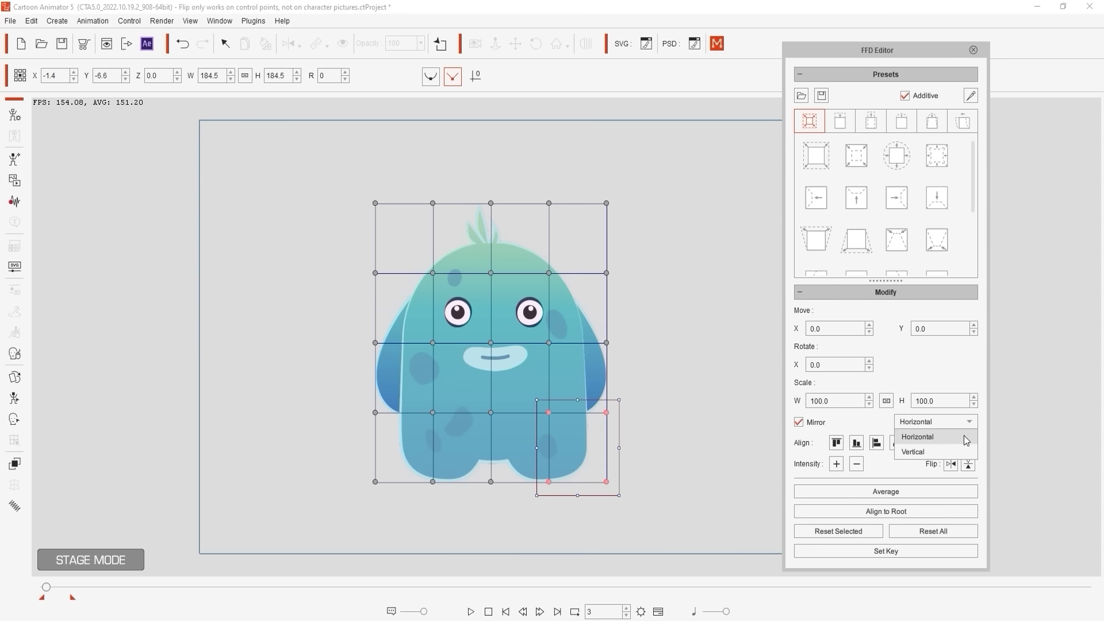
pyautogui.click(971, 424)
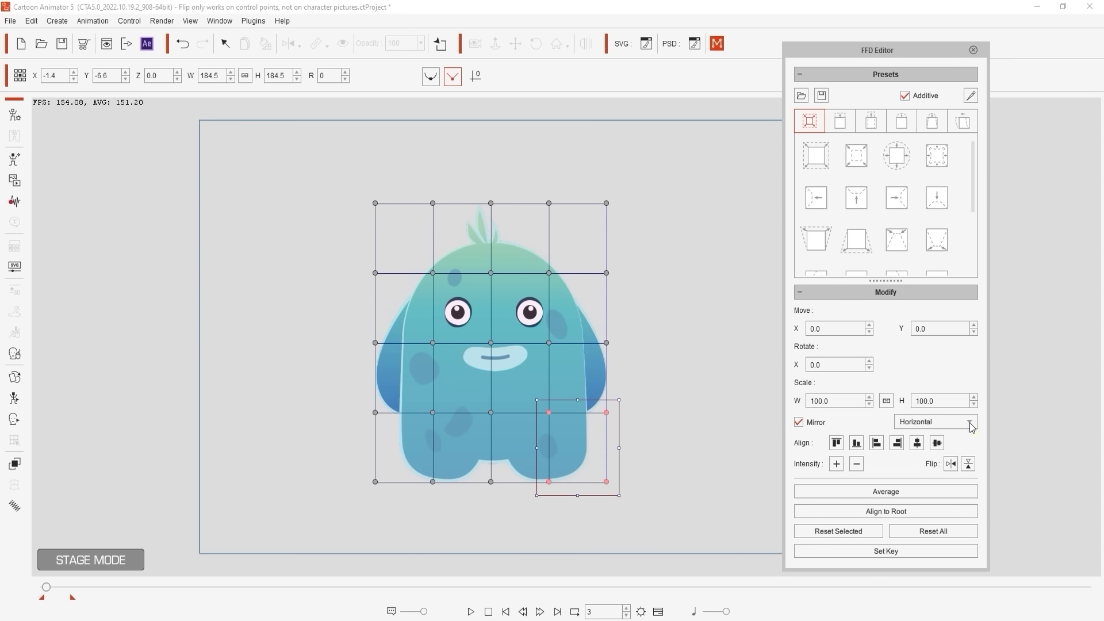
pyautogui.moveTo(359, 394); pyautogui.dragTo(460, 519)
pyautogui.moveTo(405, 470); pyautogui.dragTo(274, 473)
# Raise and widen the grid's top edge and push the side points outward.
pyautogui.click(399, 519)
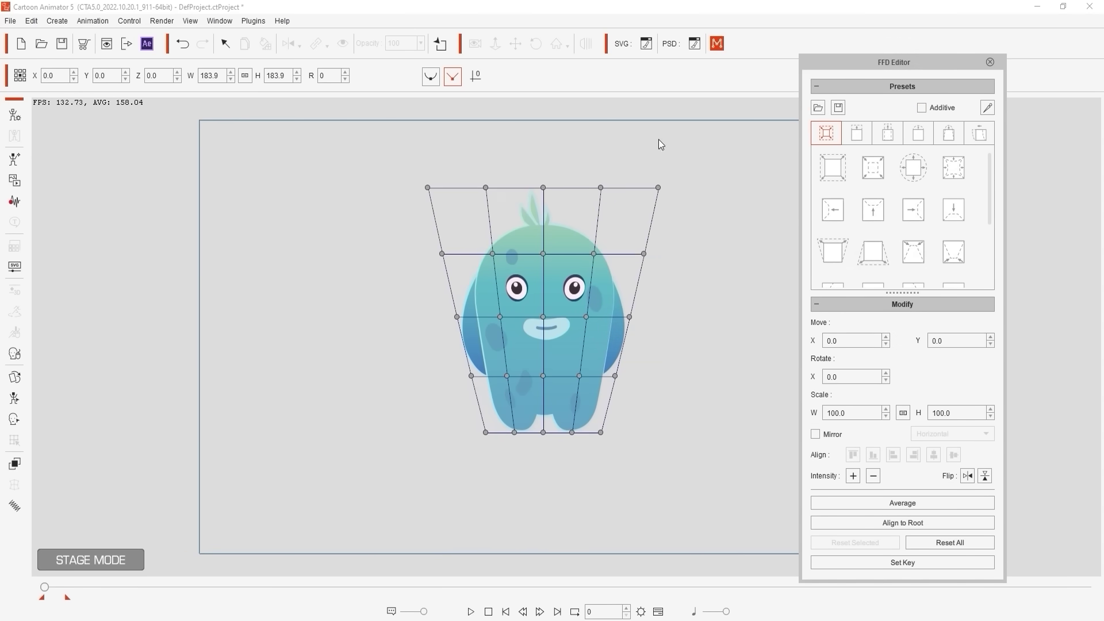
pyautogui.moveTo(658, 188); pyautogui.dragTo(690, 179)
pyautogui.moveTo(601, 187); pyautogui.dragTo(627, 176)
pyautogui.moveTo(543, 187); pyautogui.dragTo(561, 174)
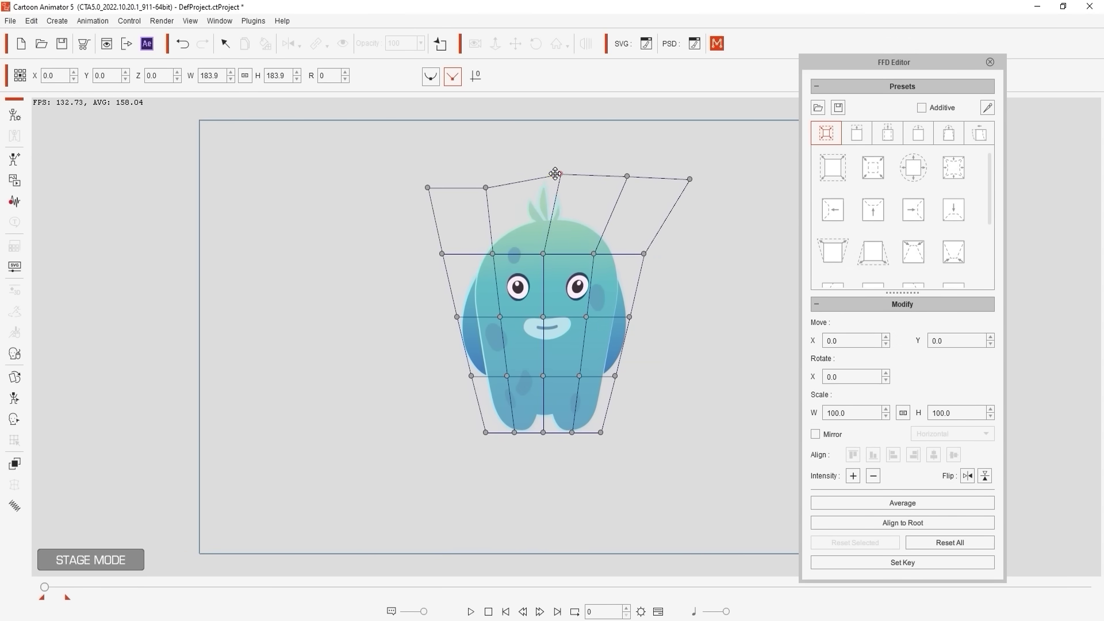
pyautogui.moveTo(486, 188); pyautogui.dragTo(396, 179)
pyautogui.moveTo(442, 253); pyautogui.dragTo(432, 260)
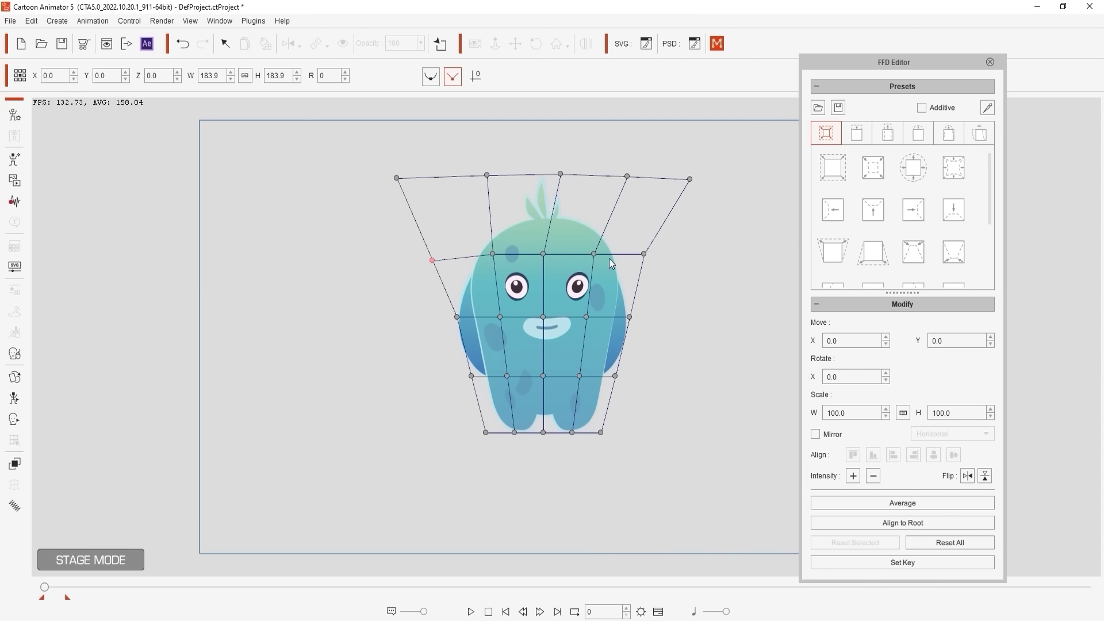
pyautogui.moveTo(643, 253); pyautogui.dragTo(663, 256)
pyautogui.moveTo(630, 317); pyautogui.dragTo(644, 318)
pyautogui.moveTo(614, 375); pyautogui.dragTo(626, 375)
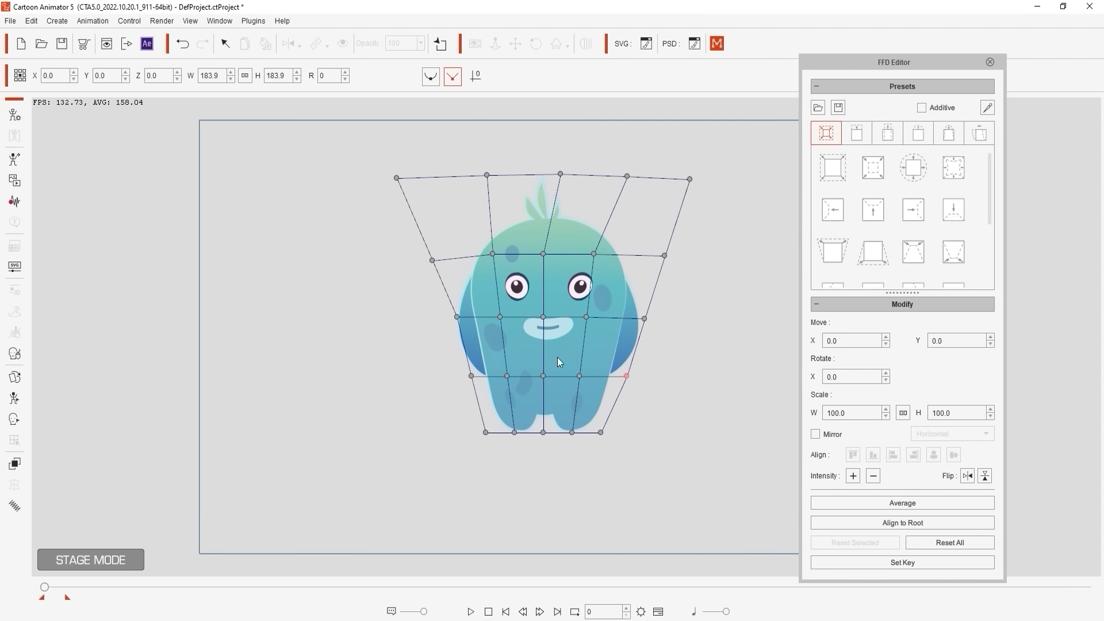
# Lift the whole top row and fine-tune the corner, side and centre grid points.
pyautogui.moveTo(718, 213); pyautogui.dragTo(722, 210)
pyautogui.moveTo(559, 175); pyautogui.dragTo(558, 159)
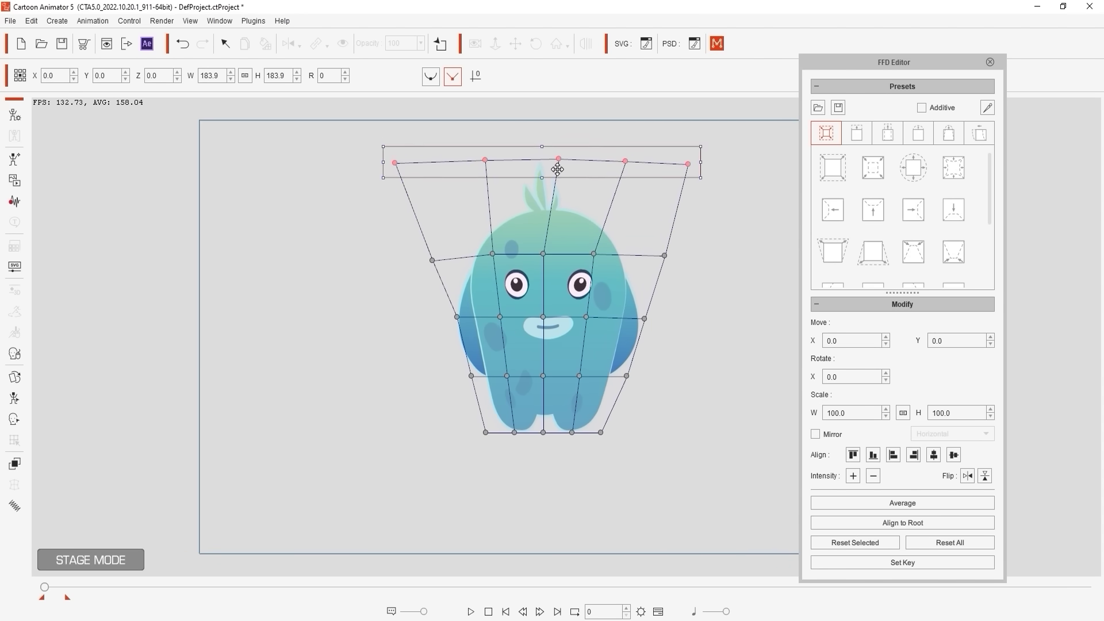
pyautogui.moveTo(685, 161); pyautogui.dragTo(698, 164)
pyautogui.moveTo(471, 375); pyautogui.dragTo(464, 378)
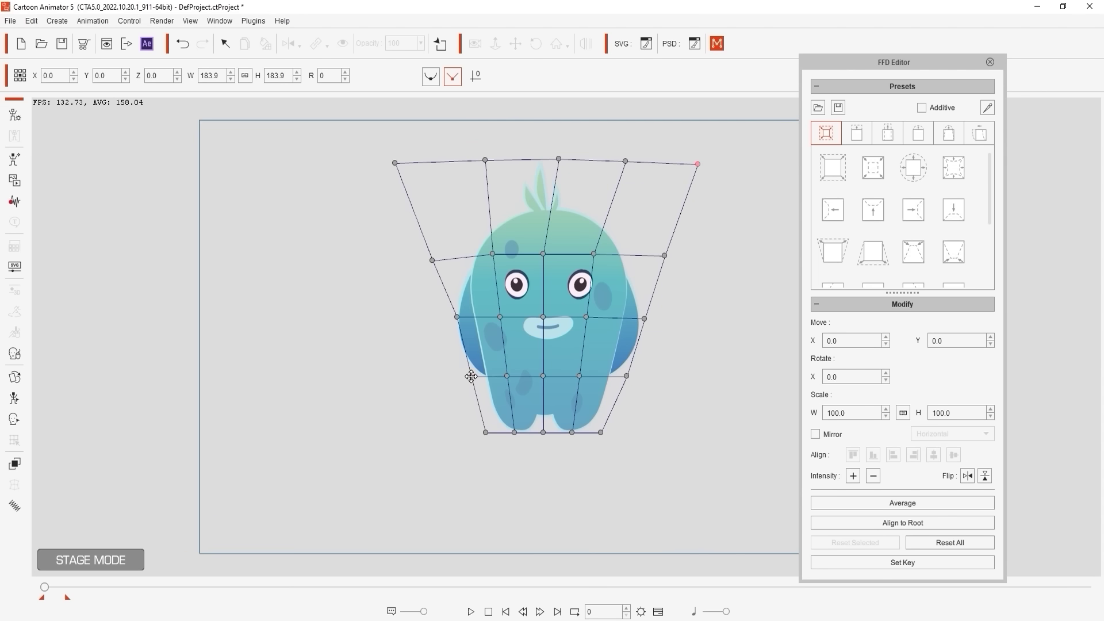
pyautogui.moveTo(453, 318); pyautogui.dragTo(443, 321)
pyautogui.moveTo(485, 432); pyautogui.dragTo(487, 433)
pyautogui.moveTo(543, 316); pyautogui.dragTo(548, 315)
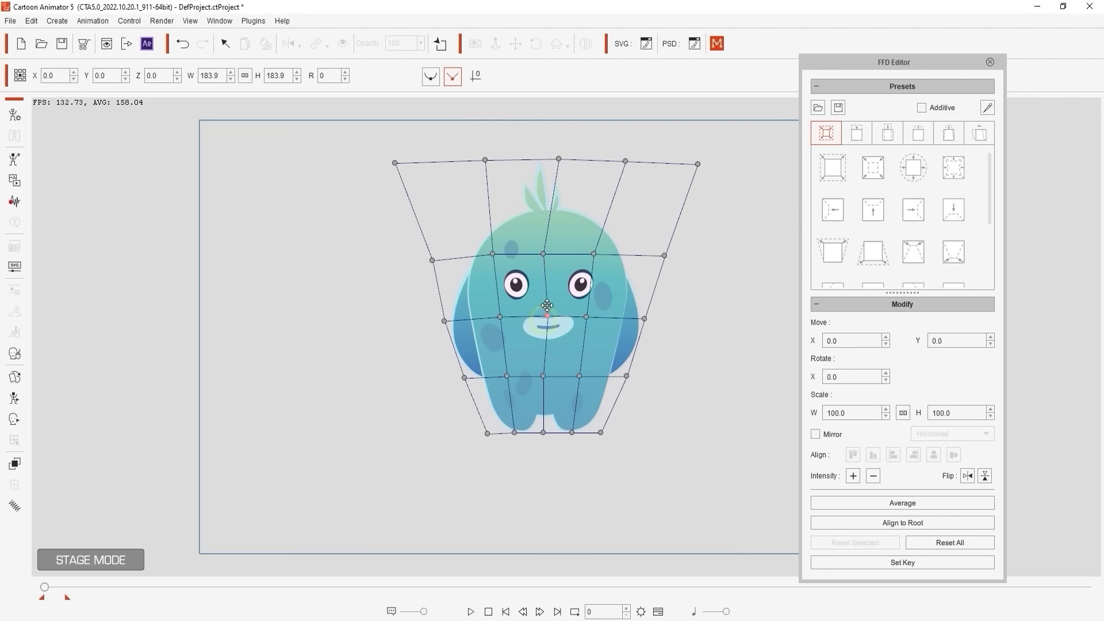
pyautogui.moveTo(543, 254); pyautogui.dragTo(548, 255)
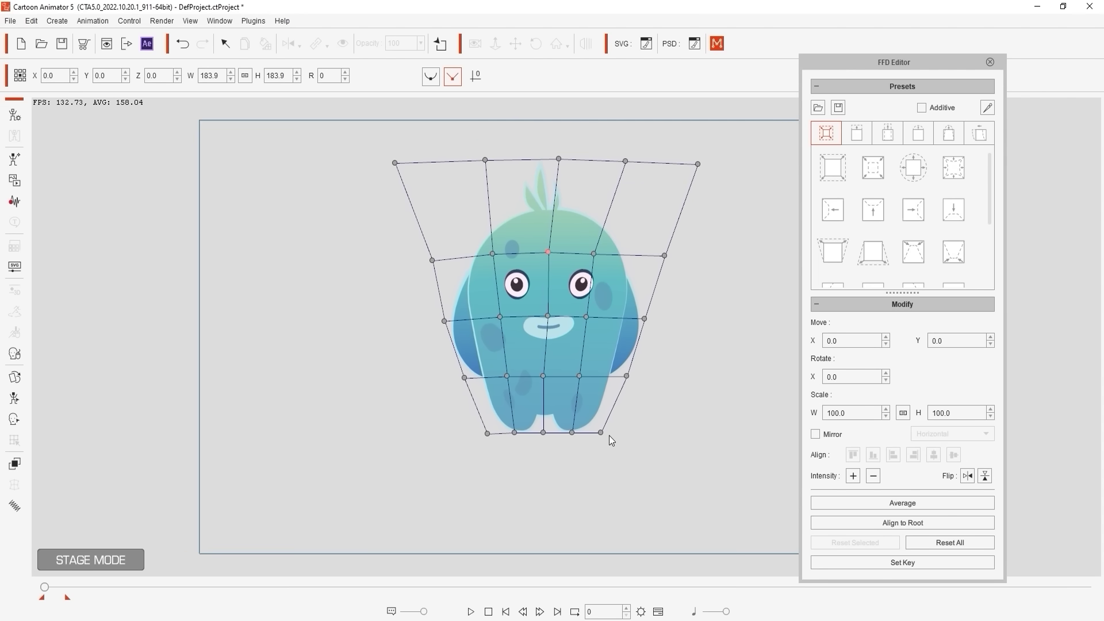
# Average the grid, then pull all four corners outward into a flaring trapezoid.
pyautogui.click(830, 502)
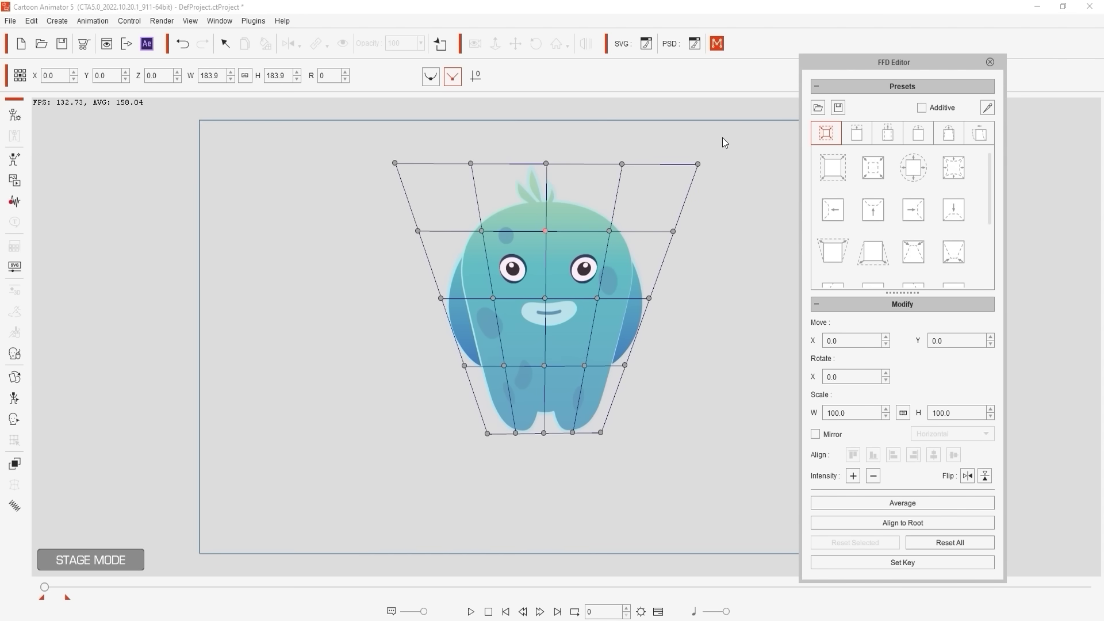
pyautogui.moveTo(700, 165); pyautogui.dragTo(729, 166)
pyautogui.moveTo(601, 433); pyautogui.dragTo(652, 434)
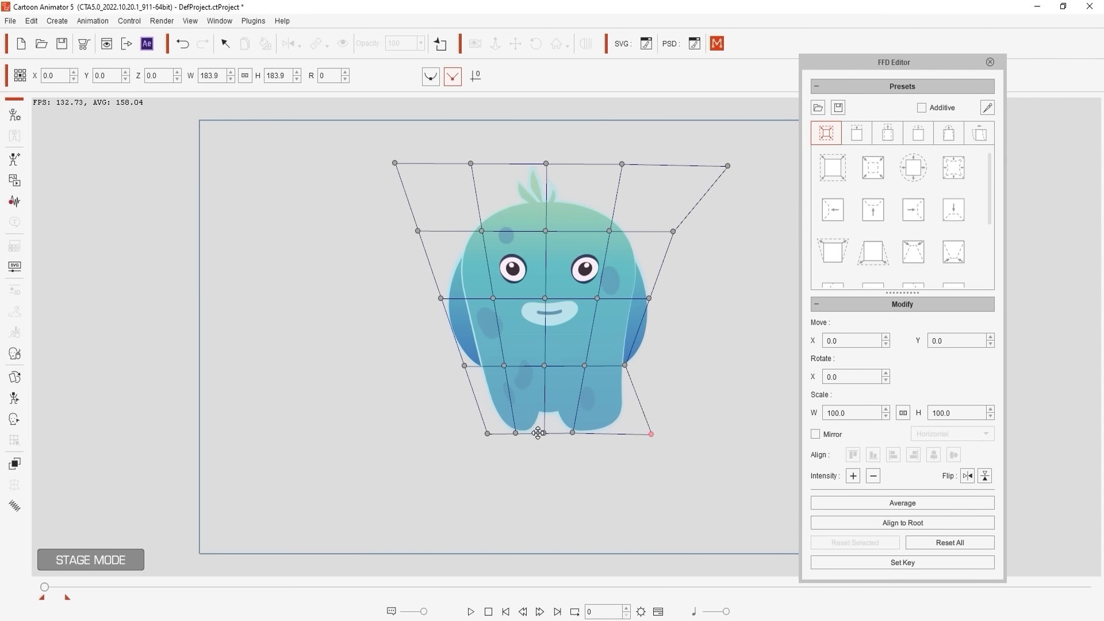
pyautogui.moveTo(488, 434); pyautogui.dragTo(426, 436)
pyautogui.moveTo(395, 163); pyautogui.dragTo(342, 165)
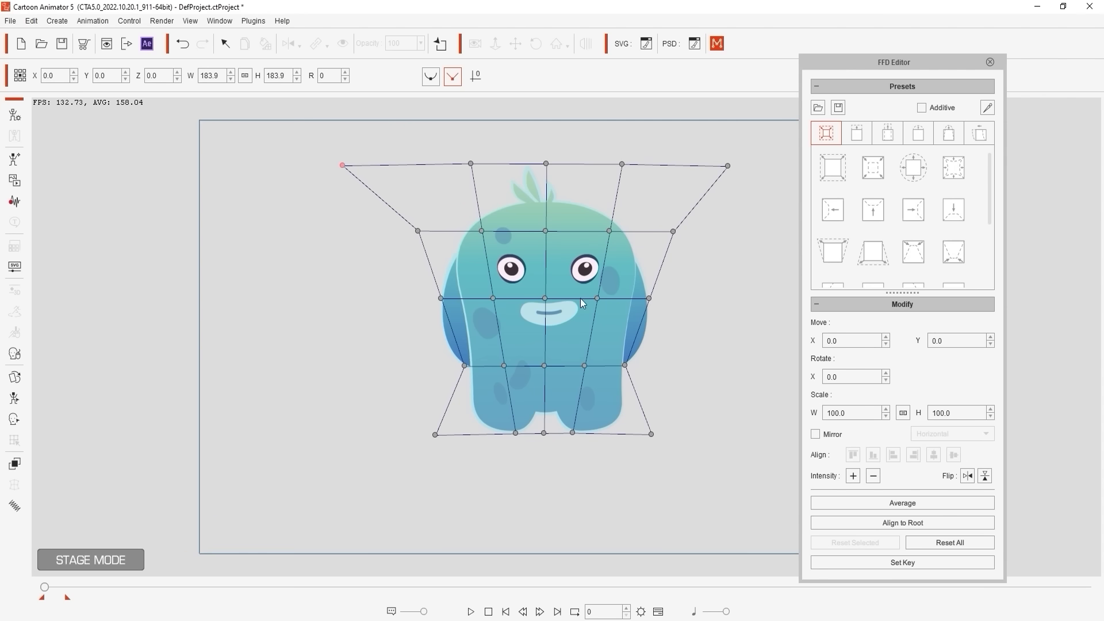
# Average the grid and key a horizontally flipped deformation at frame 20.
pyautogui.click(819, 505)
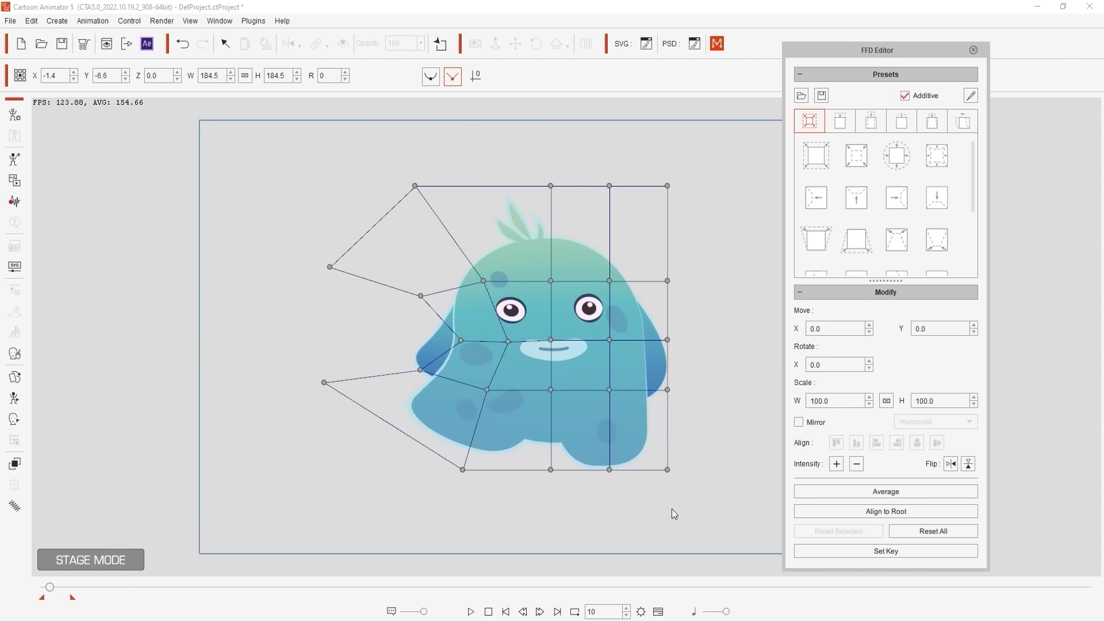
pyautogui.click(949, 463)
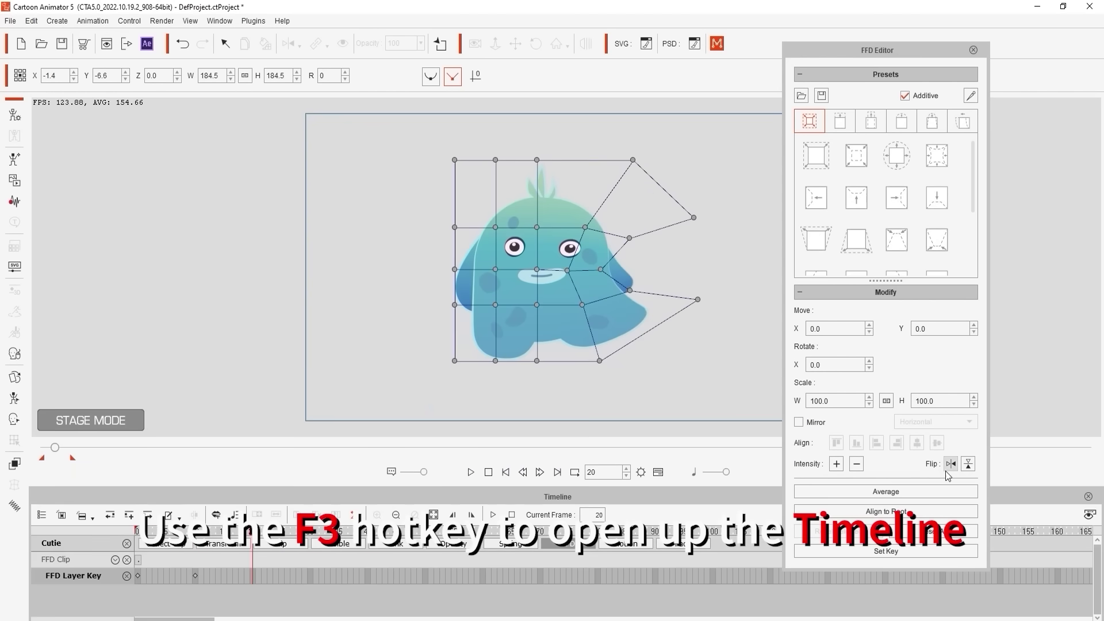
pyautogui.click(949, 464)
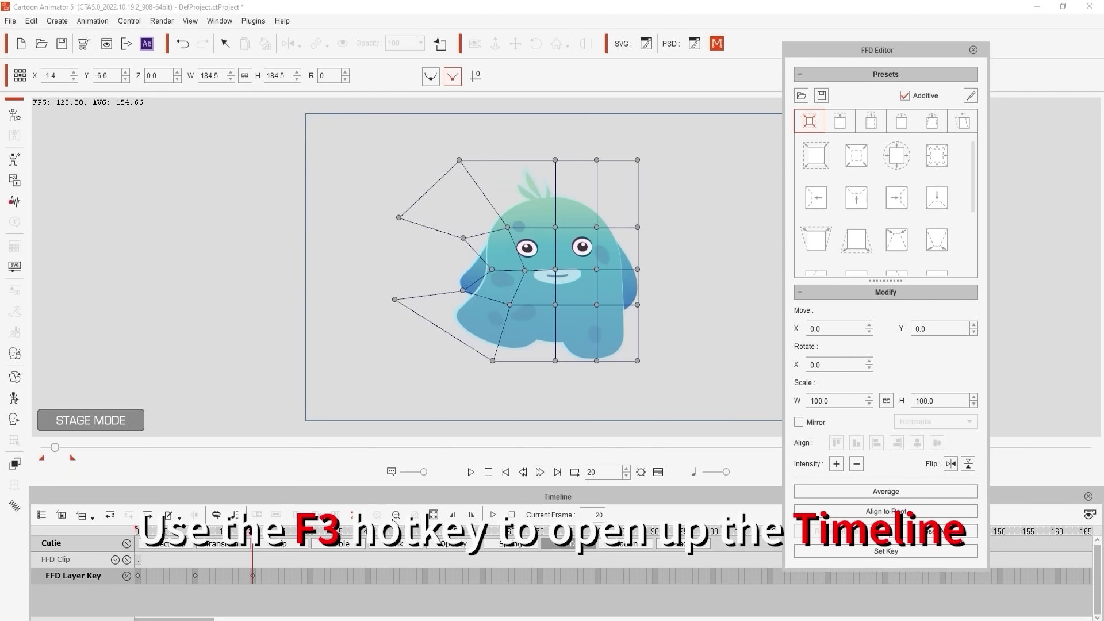
# Key alternating flipped deformations at frames 30, 40 and 50, then play the sway.
pyautogui.click(310, 531)
pyautogui.click(950, 463)
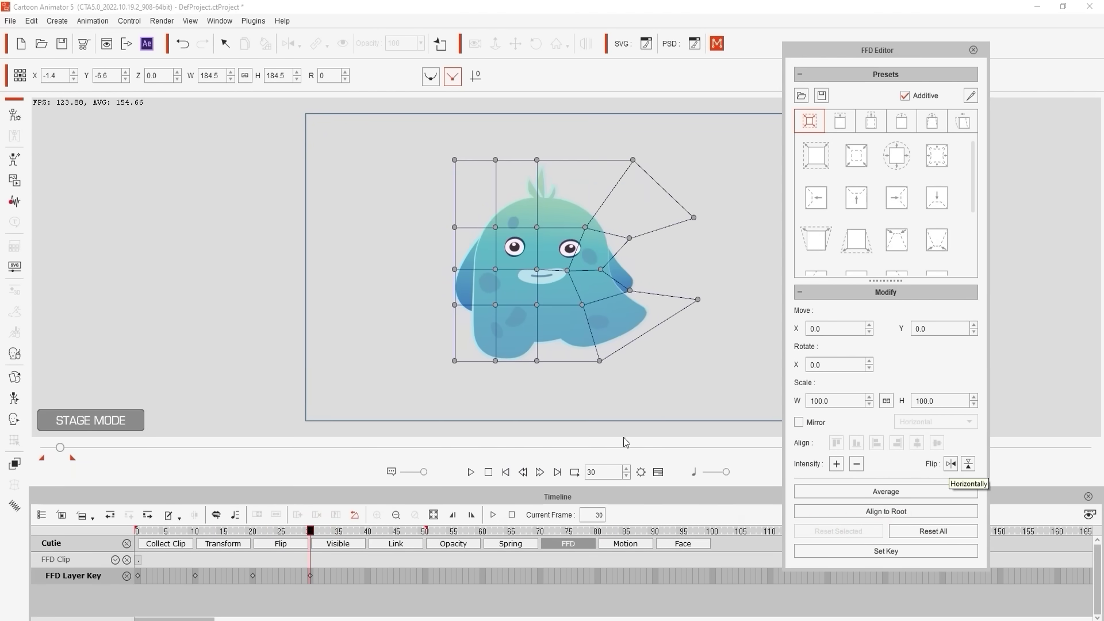
pyautogui.click(372, 538)
pyautogui.click(368, 531)
pyautogui.click(950, 464)
pyautogui.click(425, 532)
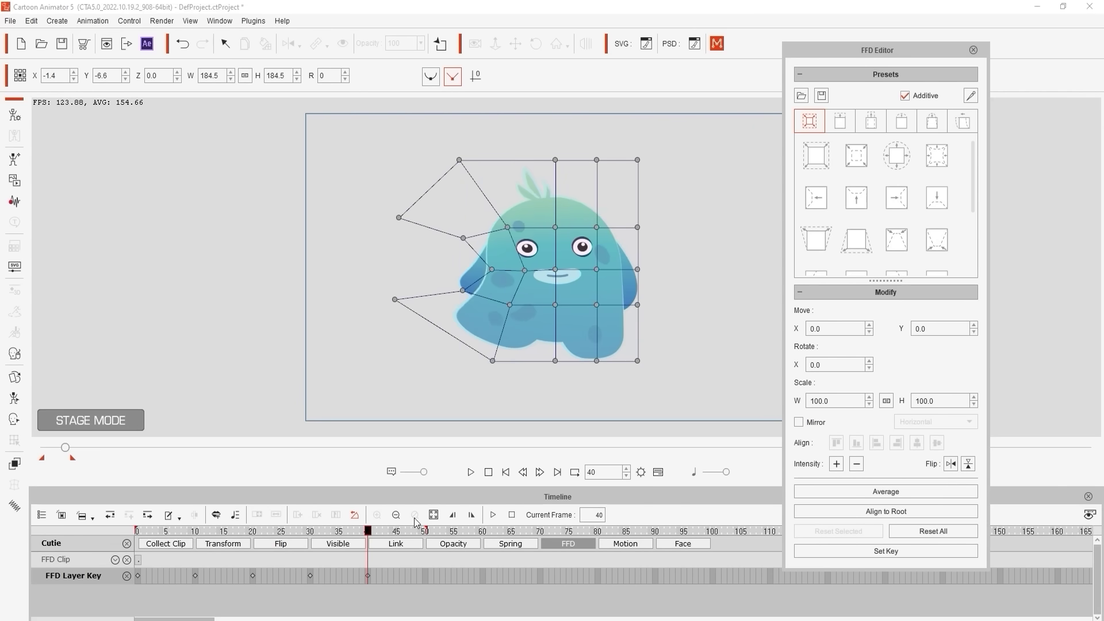
pyautogui.click(950, 463)
pyautogui.click(470, 472)
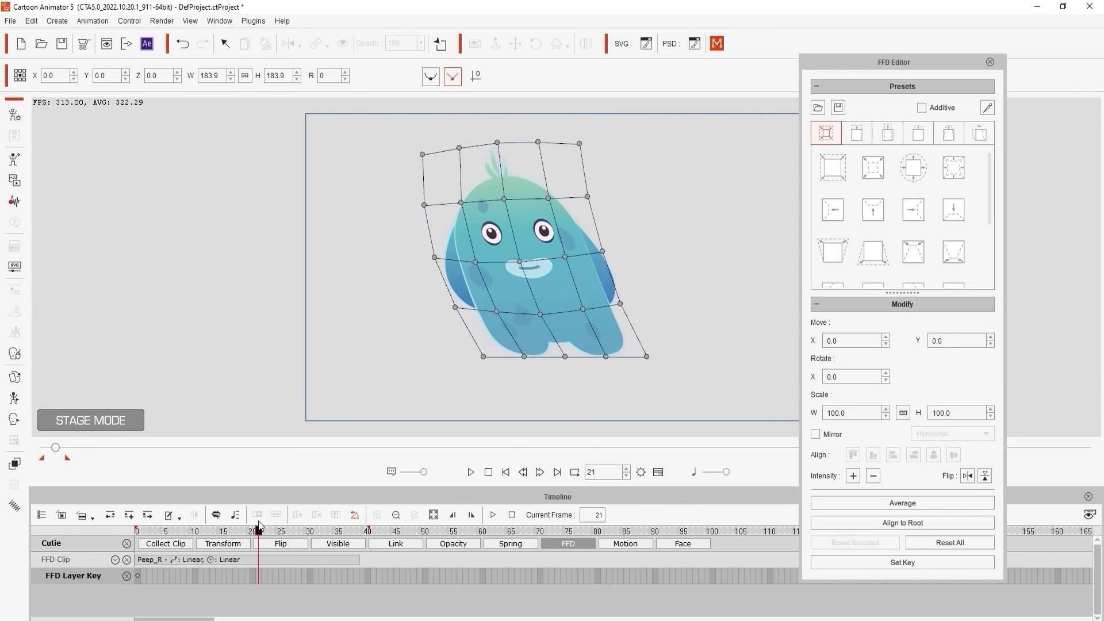
# Set a key at frame 40, then raise Intensity twice at frame 29 to exaggerate the lean.
pyautogui.moveTo(316, 525); pyautogui.dragTo(368, 525)
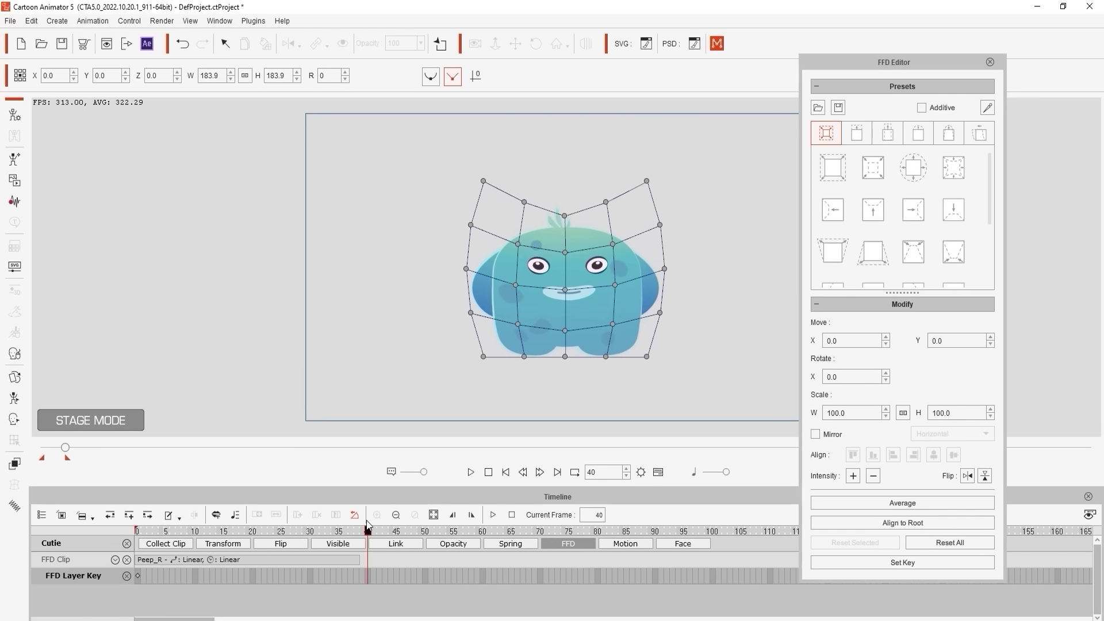
pyautogui.click(929, 563)
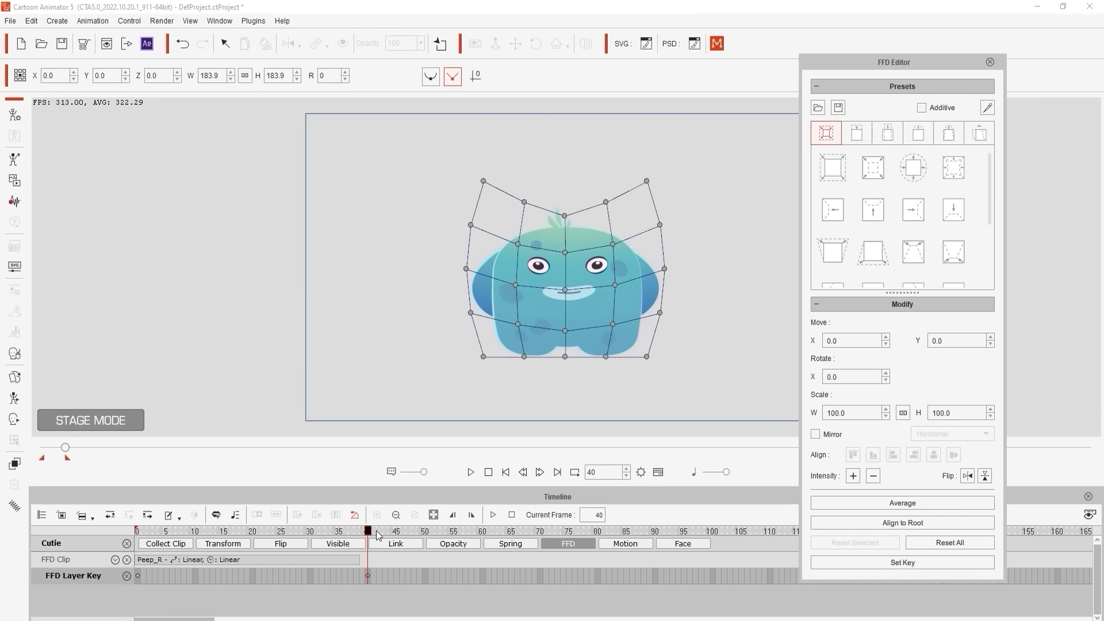
pyautogui.moveTo(365, 530); pyautogui.dragTo(305, 530)
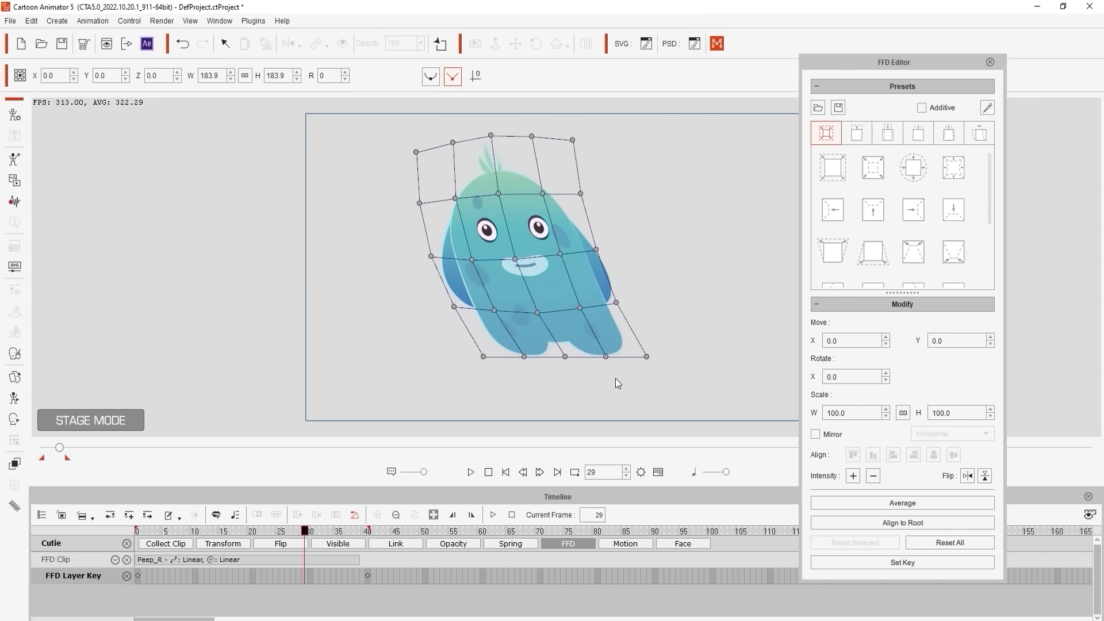
pyautogui.click(850, 480)
pyautogui.click(850, 480)
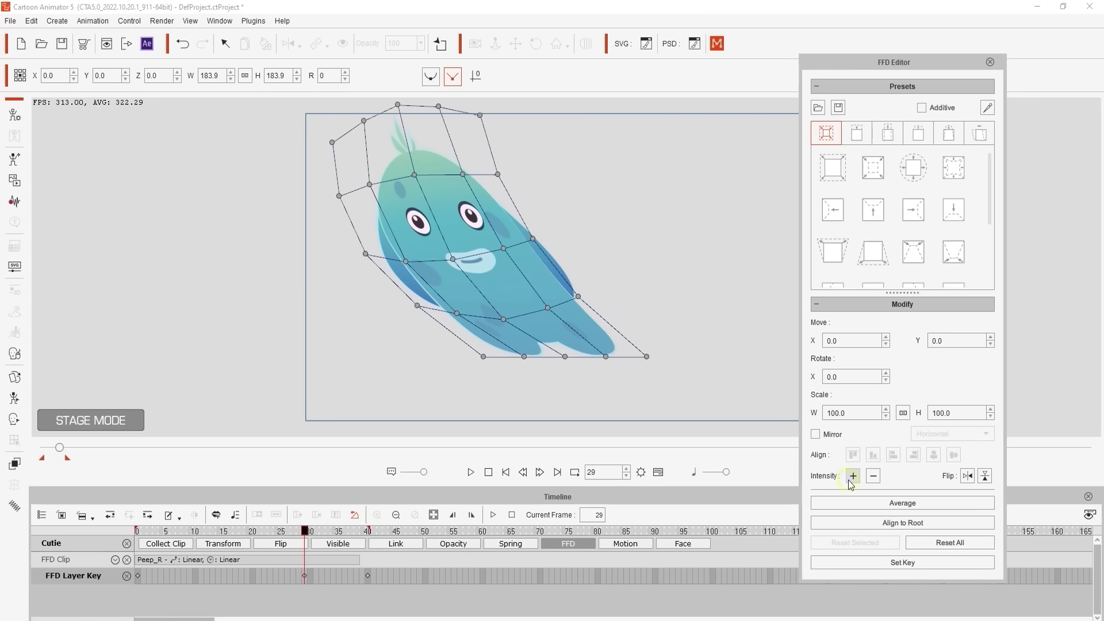
# Play back the FFD animation and preview the exaggerated motion.
pyautogui.press('space')
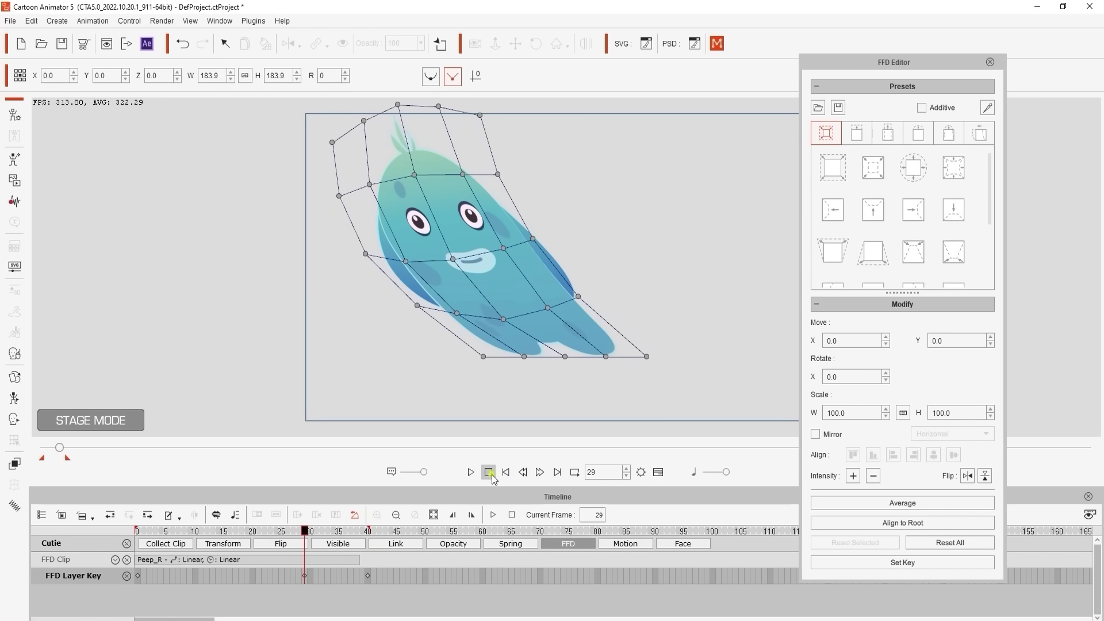
pyautogui.press('space')
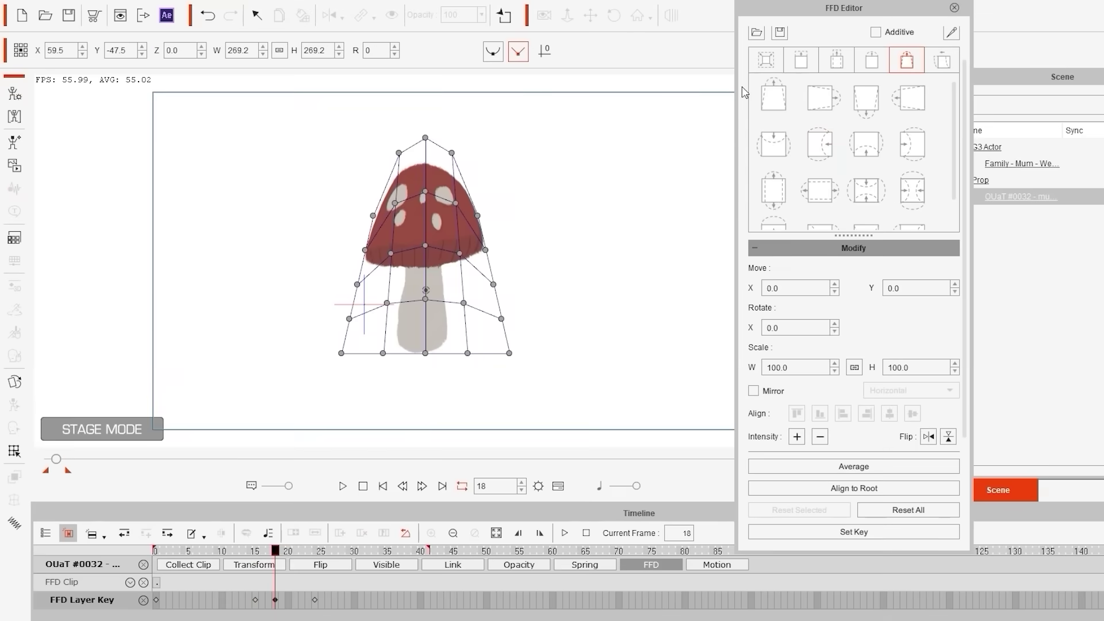
pyautogui.click(565, 533)
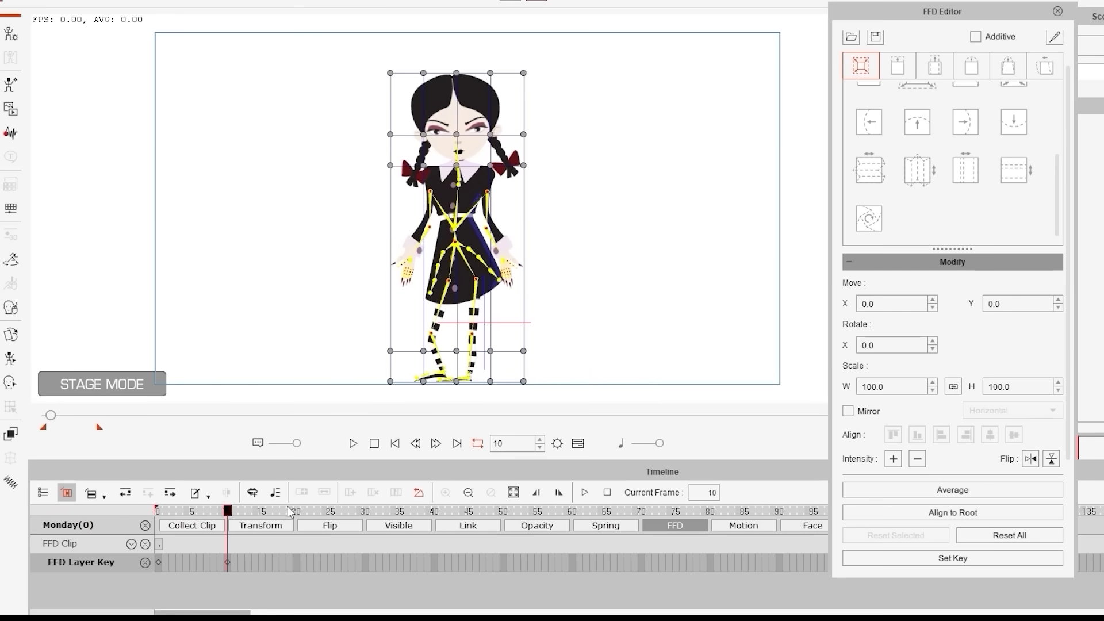
pyautogui.click(366, 511)
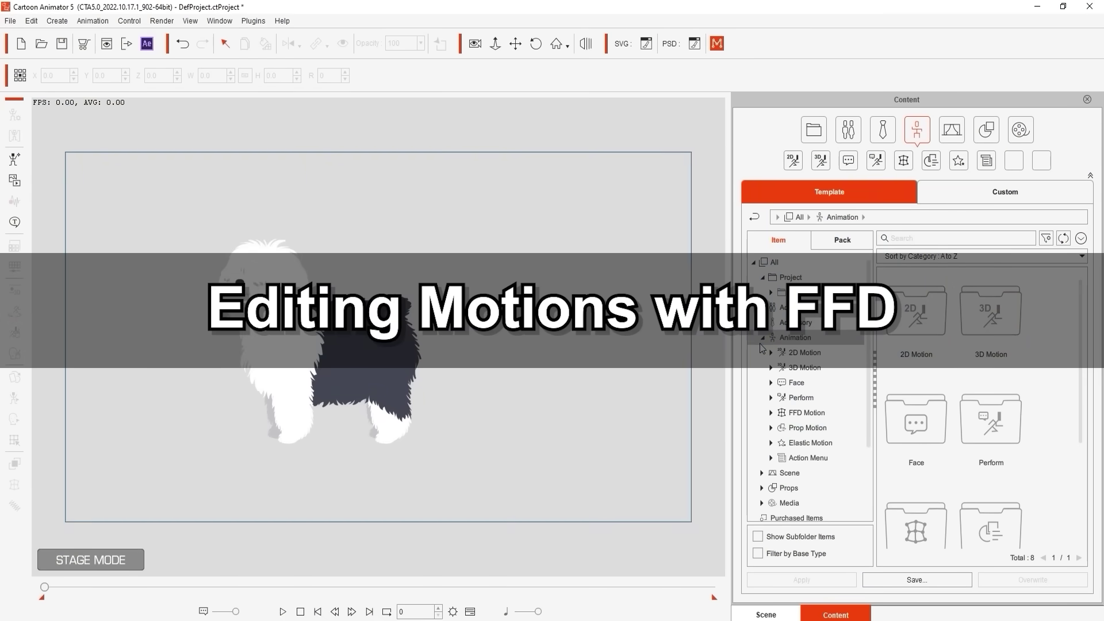
# Drag Run(2L) from 2D Motion > 2_G3 Animals > Dog > Move onto the sheepdog.
pyautogui.click(771, 353)
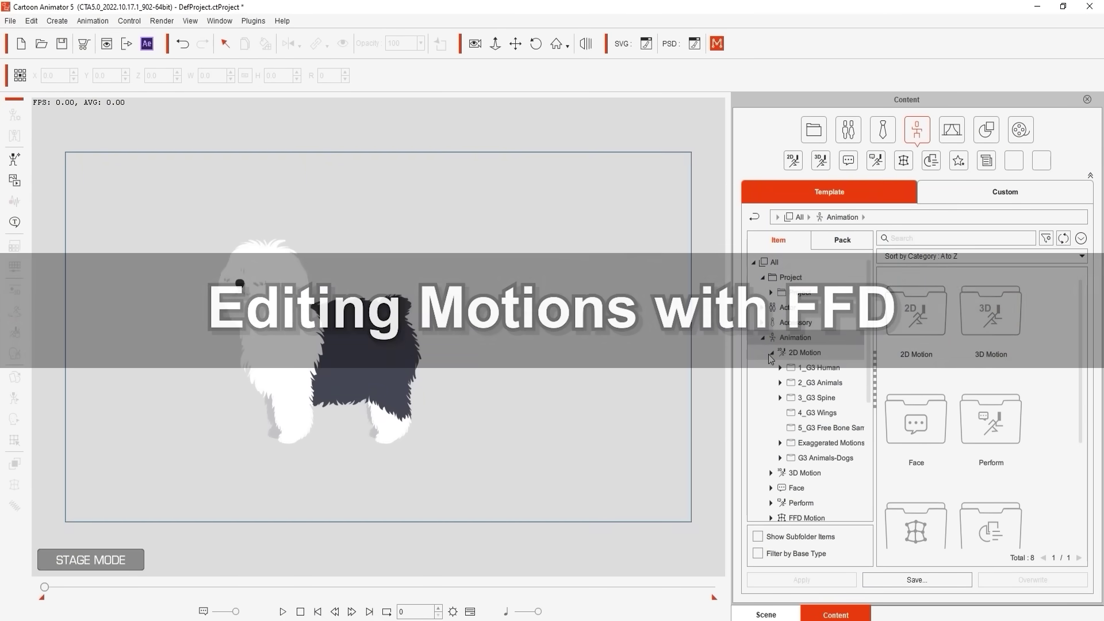
pyautogui.click(779, 383)
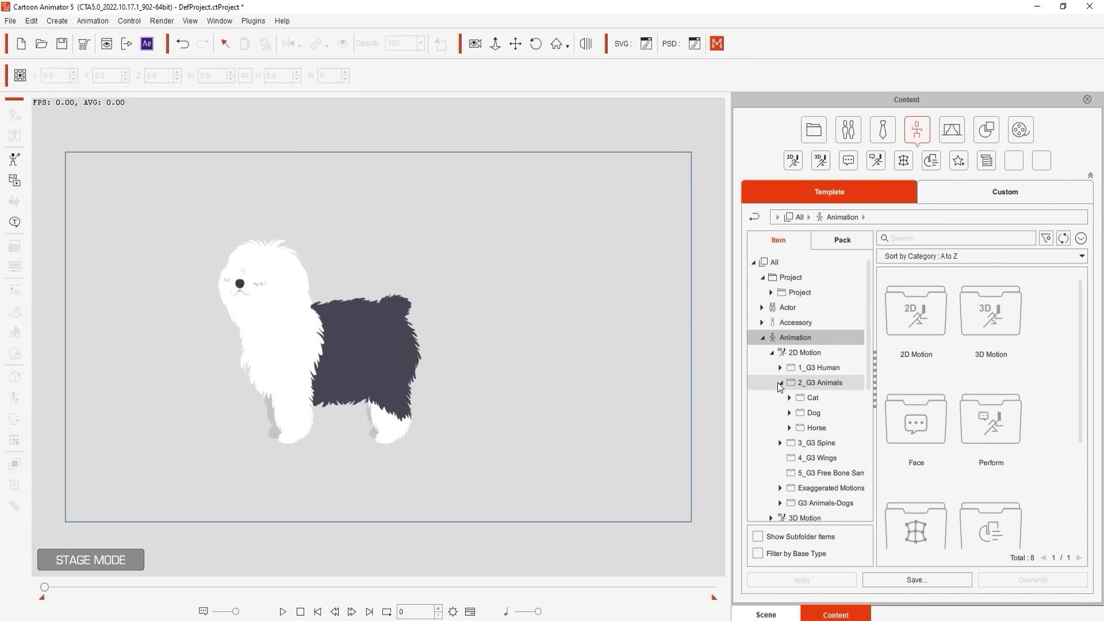
pyautogui.click(789, 413)
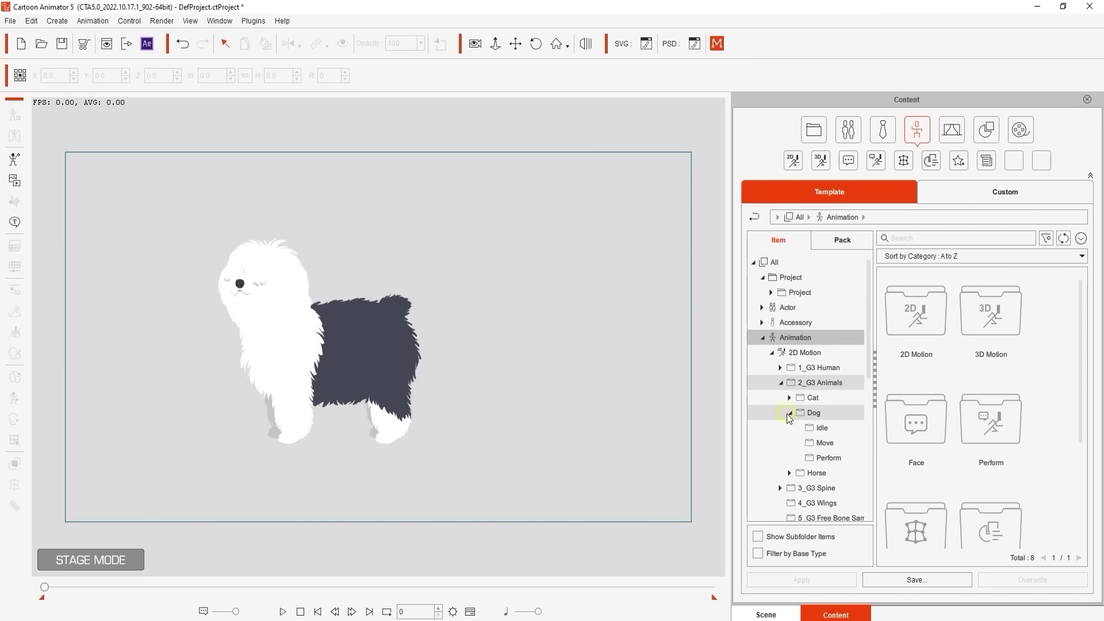
pyautogui.click(845, 446)
pyautogui.click(1013, 295)
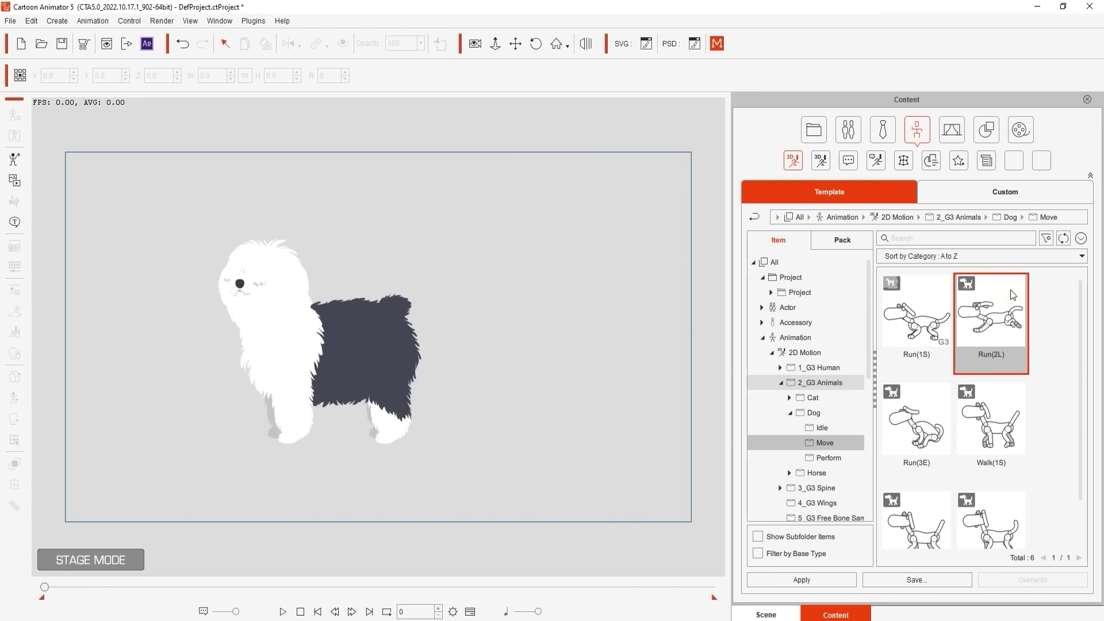
pyautogui.moveTo(1013, 295); pyautogui.dragTo(361, 356)
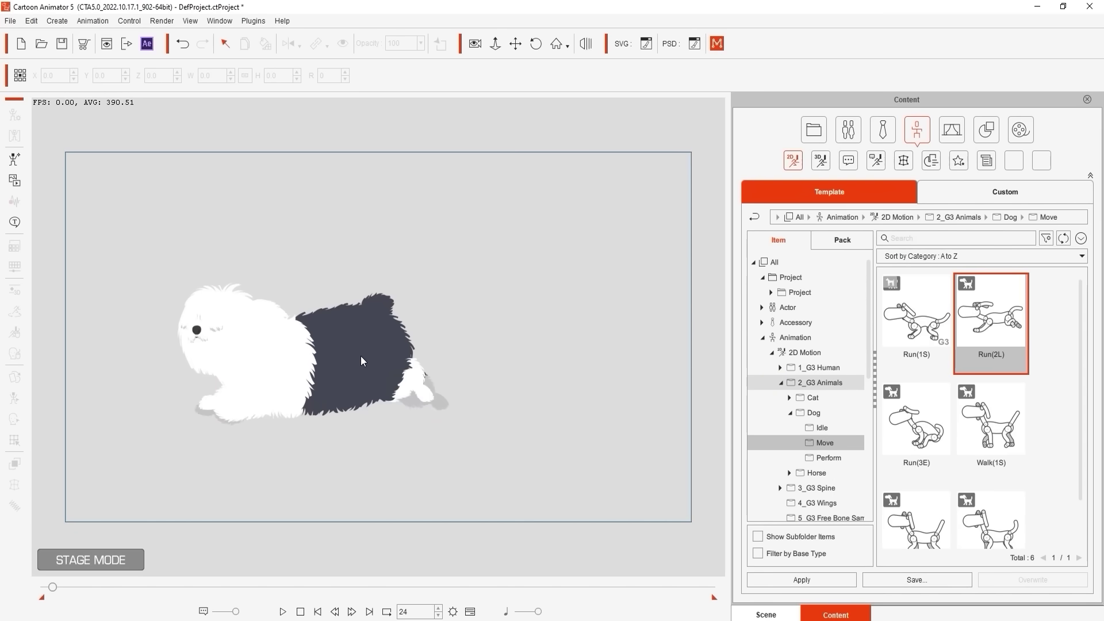
# Show the Timeline and stretch the Run(2L) clip to about frame 50.
pyautogui.click(233, 23)
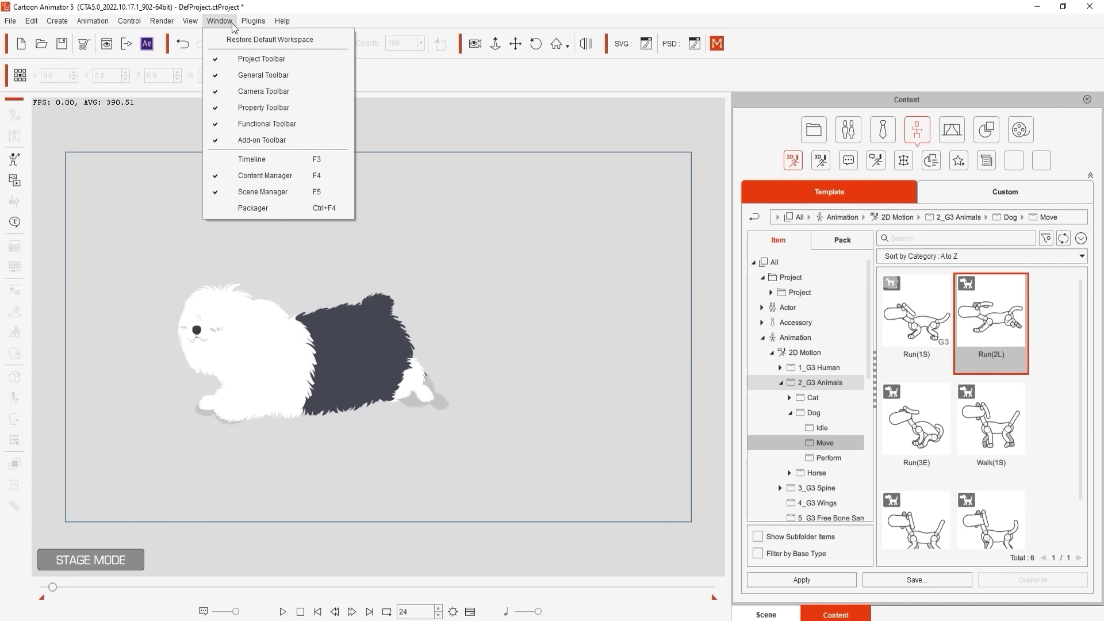
pyautogui.click(256, 163)
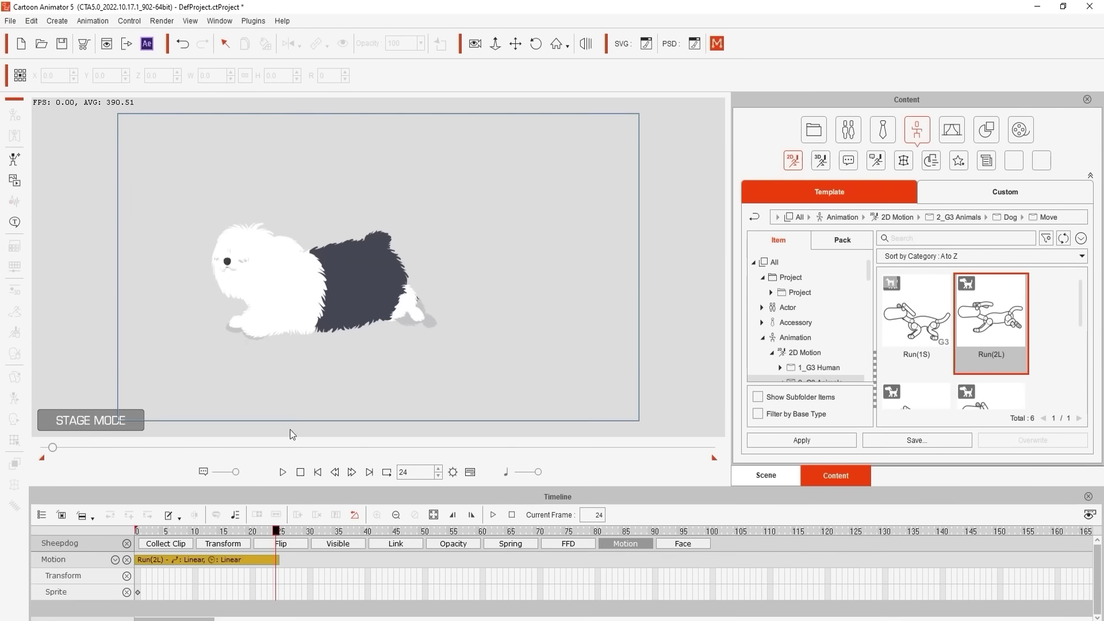
pyautogui.moveTo(277, 560); pyautogui.dragTo(355, 565)
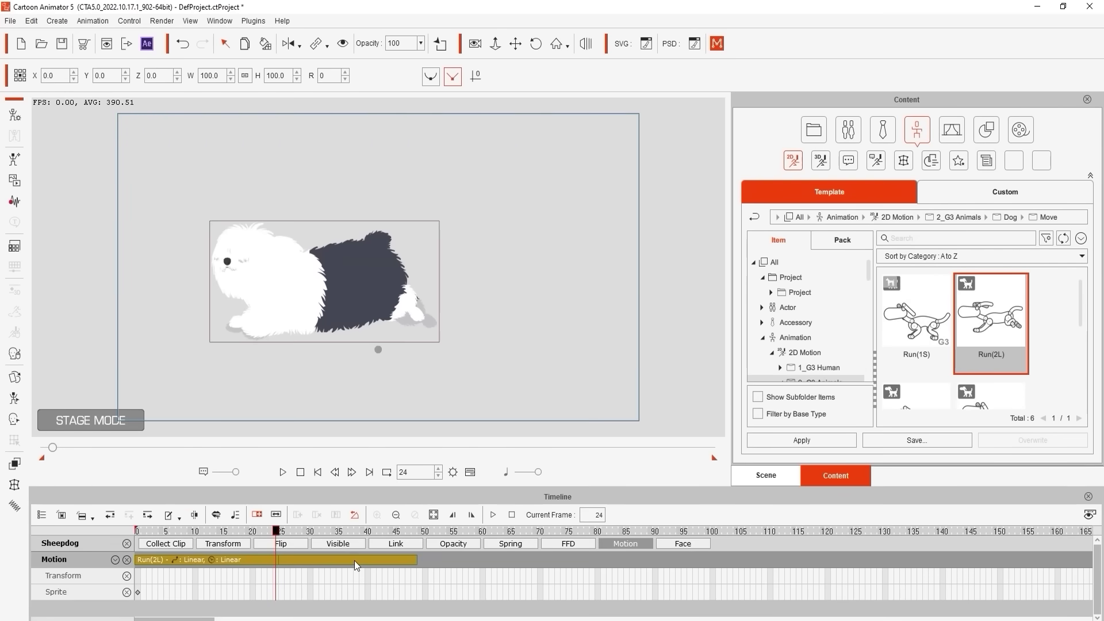
# Set the project end frame to 48 and preview the run looping.
pyautogui.click(414, 531)
pyautogui.click(476, 515)
pyautogui.click(281, 478)
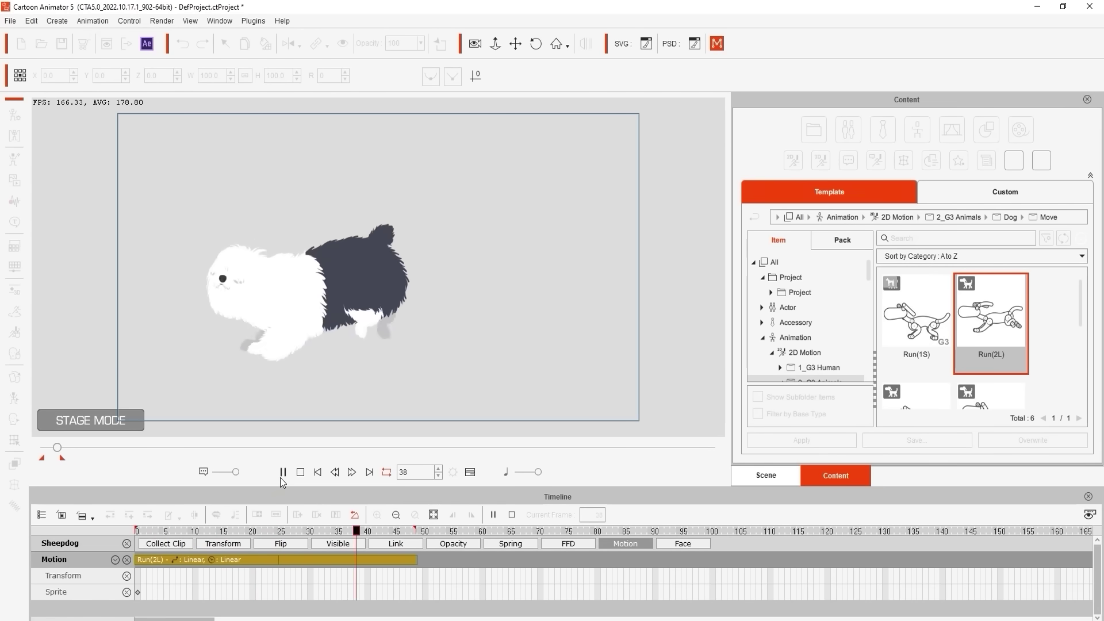
# Stop playback and, in the FFD Editor, key a tall, narrow squash preset at frame 6.
pyautogui.click(280, 477)
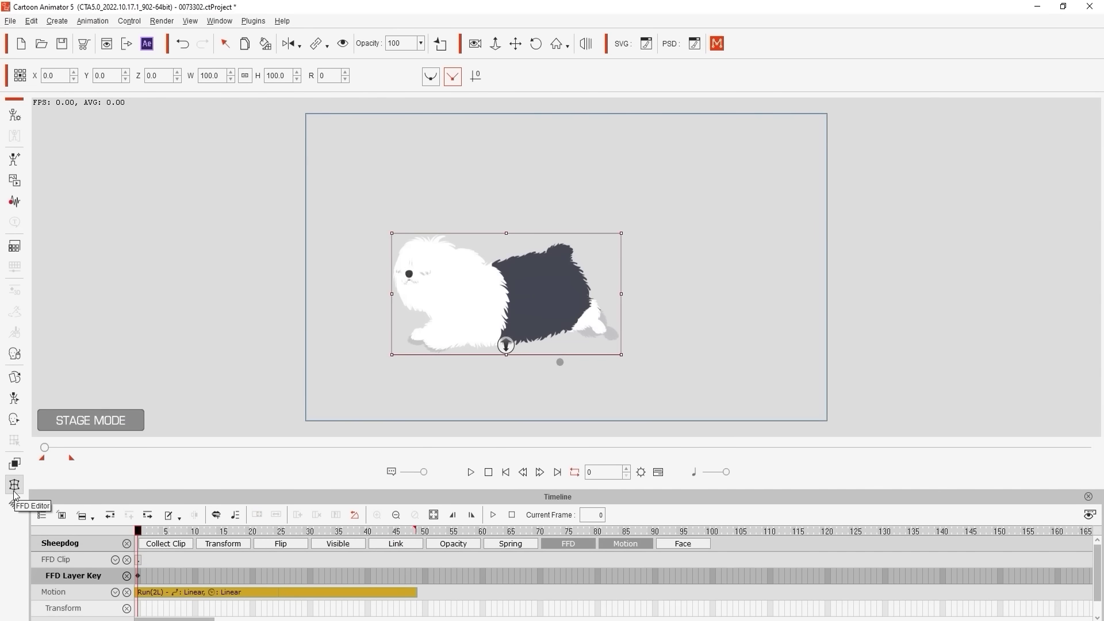
pyautogui.click(15, 486)
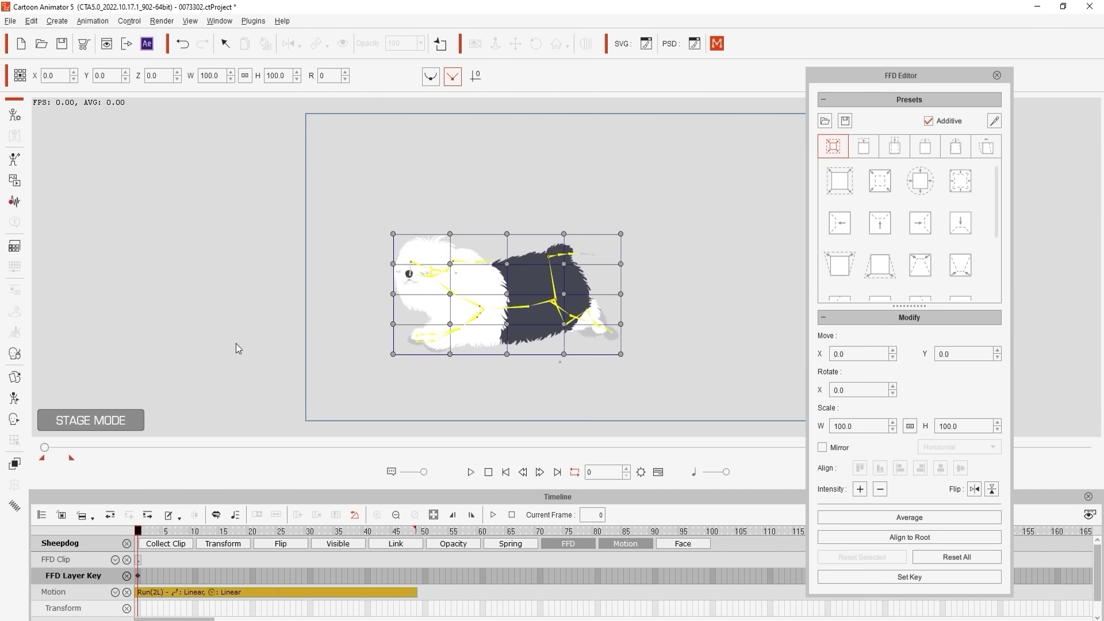
pyautogui.moveTo(140, 538); pyautogui.dragTo(172, 543)
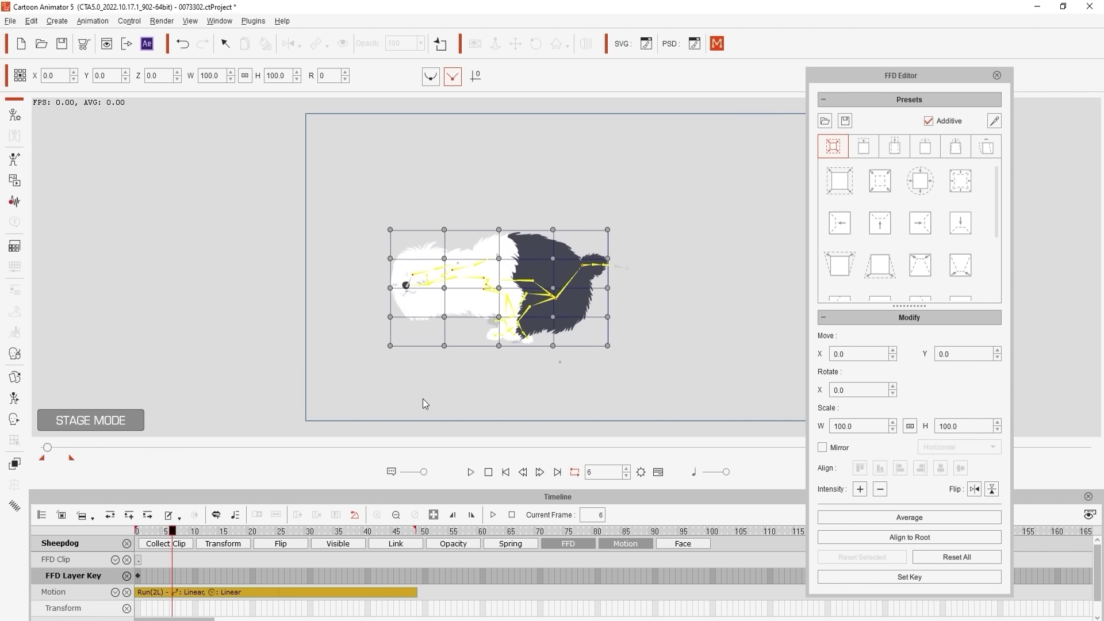
pyautogui.click(908, 151)
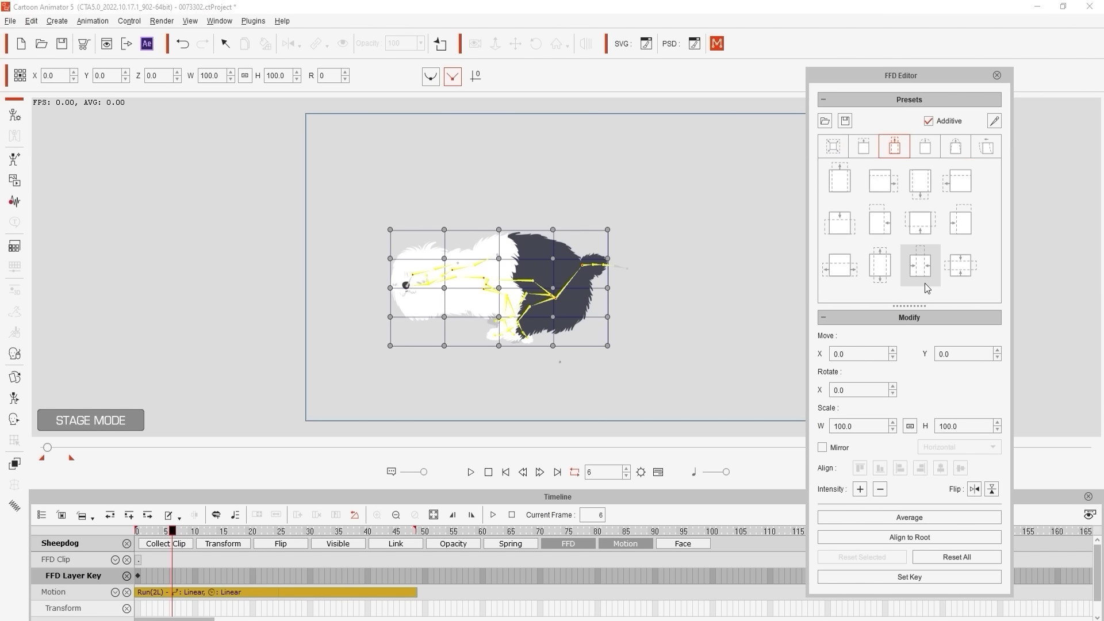
pyautogui.click(924, 283)
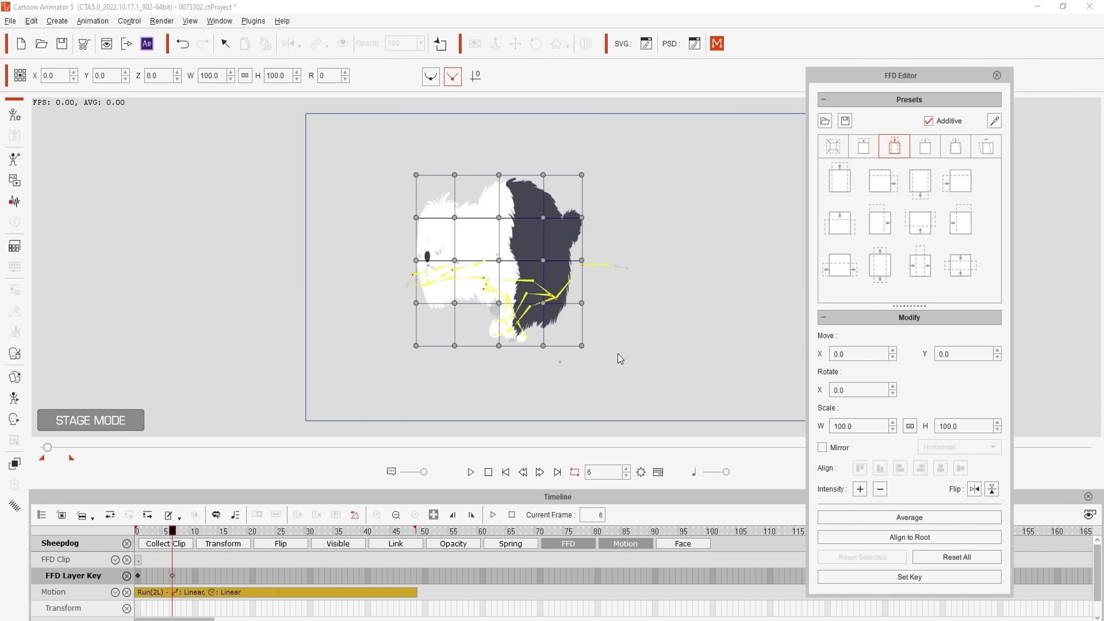
# At frame 12, reset the mesh and apply a wide, flat stretch preset.
pyautogui.moveTo(184, 531); pyautogui.dragTo(207, 531)
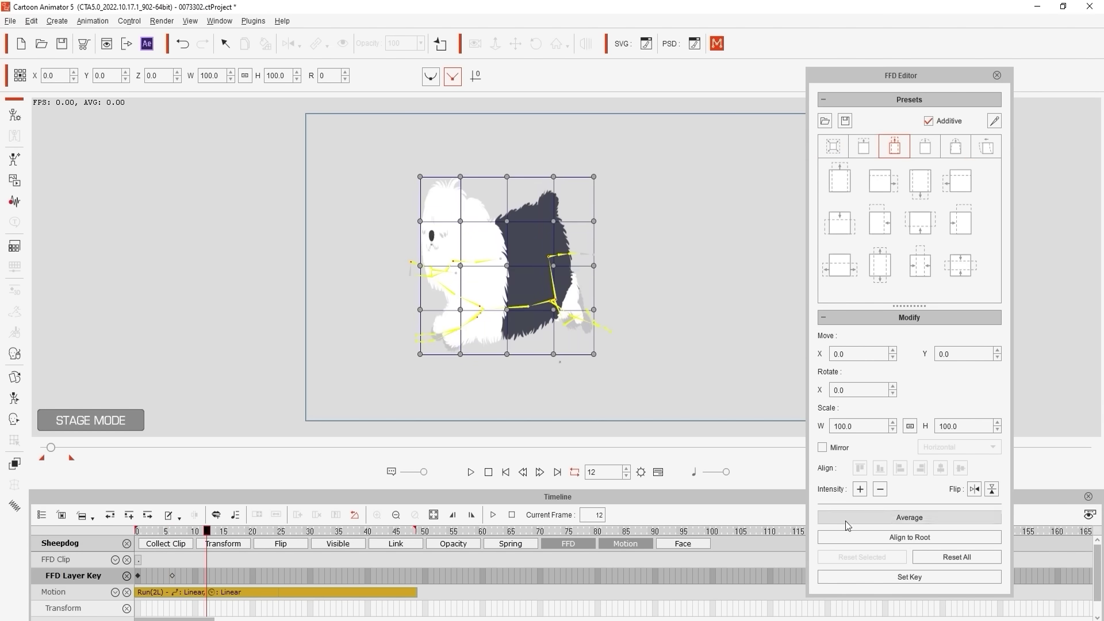
pyautogui.click(927, 554)
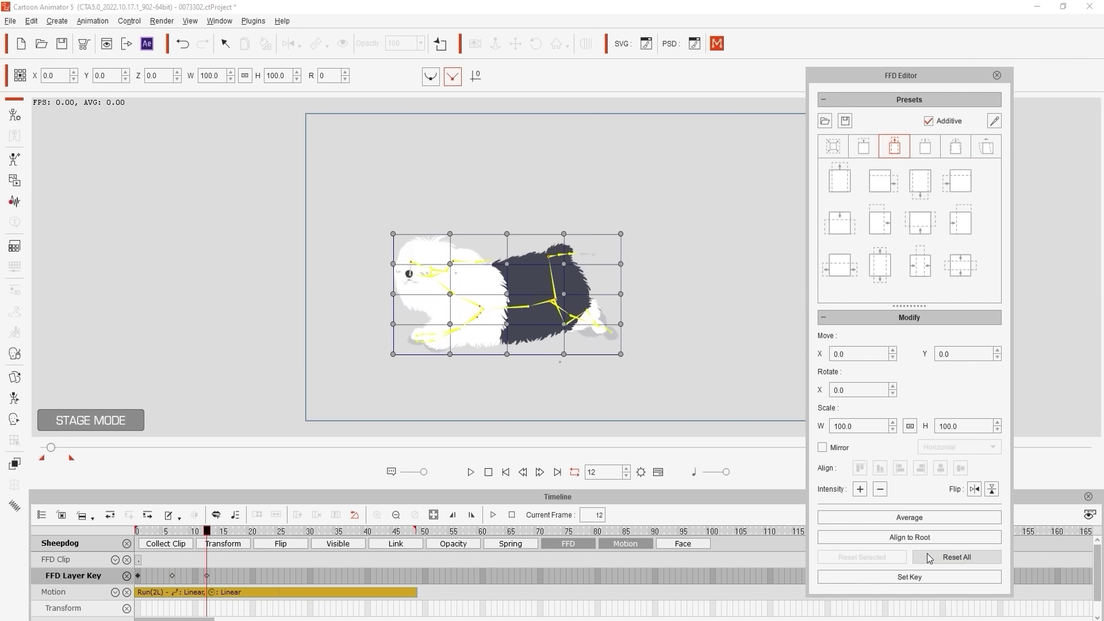
pyautogui.click(836, 238)
# Copy the frame-12 stretch key and paste it at frame 24 and the later frames.
pyautogui.rightClick(206, 574)
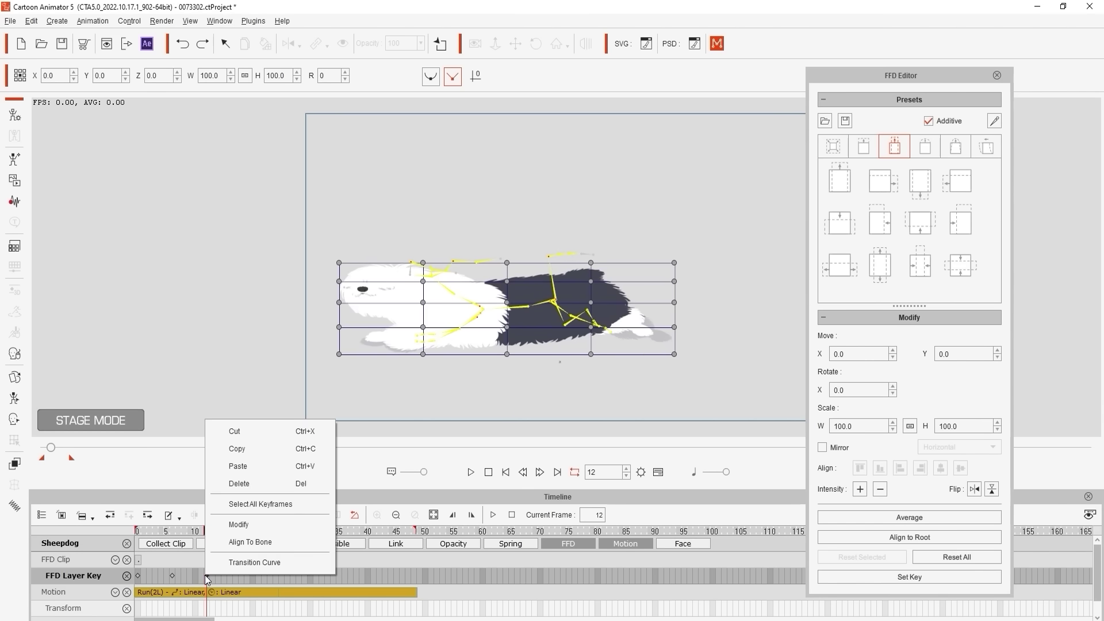
pyautogui.click(280, 454)
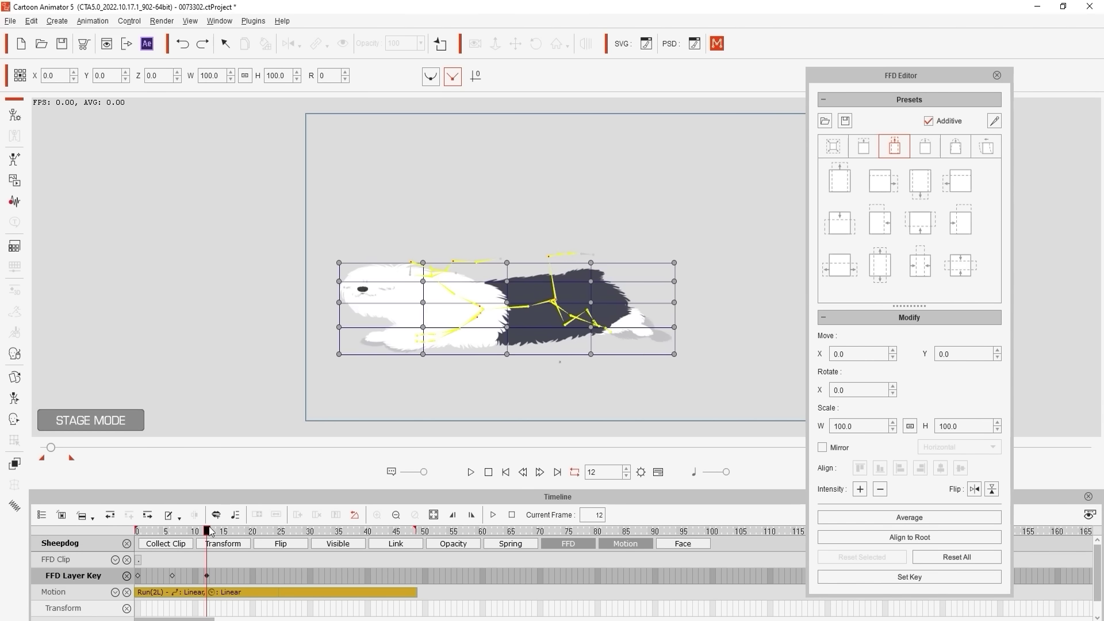
pyautogui.moveTo(207, 530); pyautogui.dragTo(414, 531)
pyautogui.hotkey('ctrl', 'v')
pyautogui.hotkey('ctrl', 'v')
pyautogui.hotkey('ctrl', 'v')
# Repeat the frame-6 squash key from frame 18 onward, then preview the looping run.
pyautogui.click(173, 575)
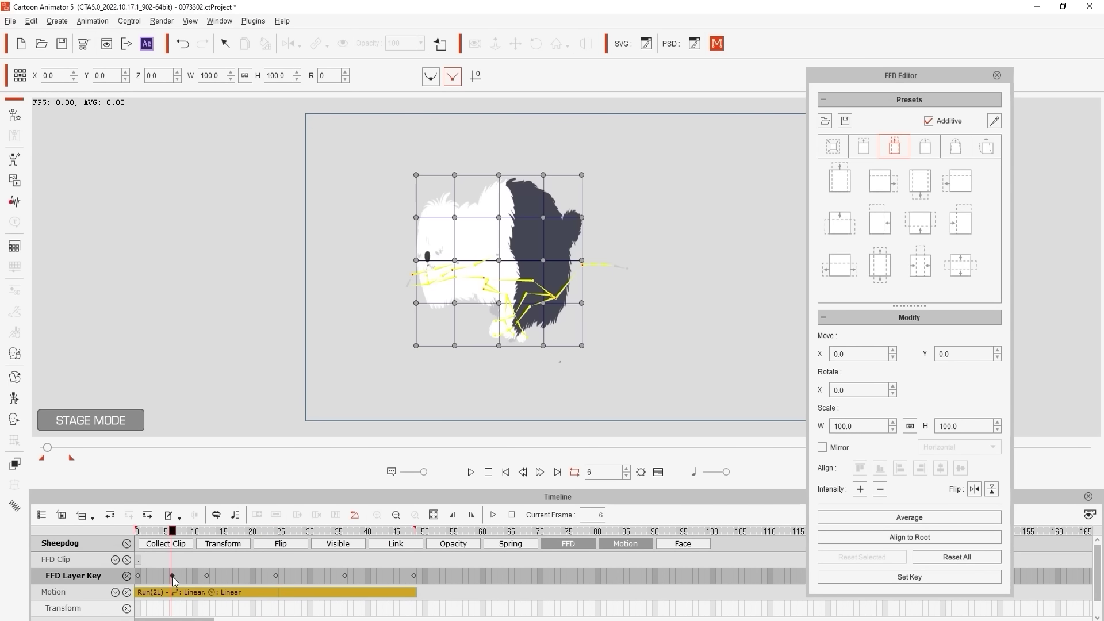
pyautogui.moveTo(224, 531); pyautogui.dragTo(243, 535)
pyautogui.press('space')
pyautogui.click(470, 473)
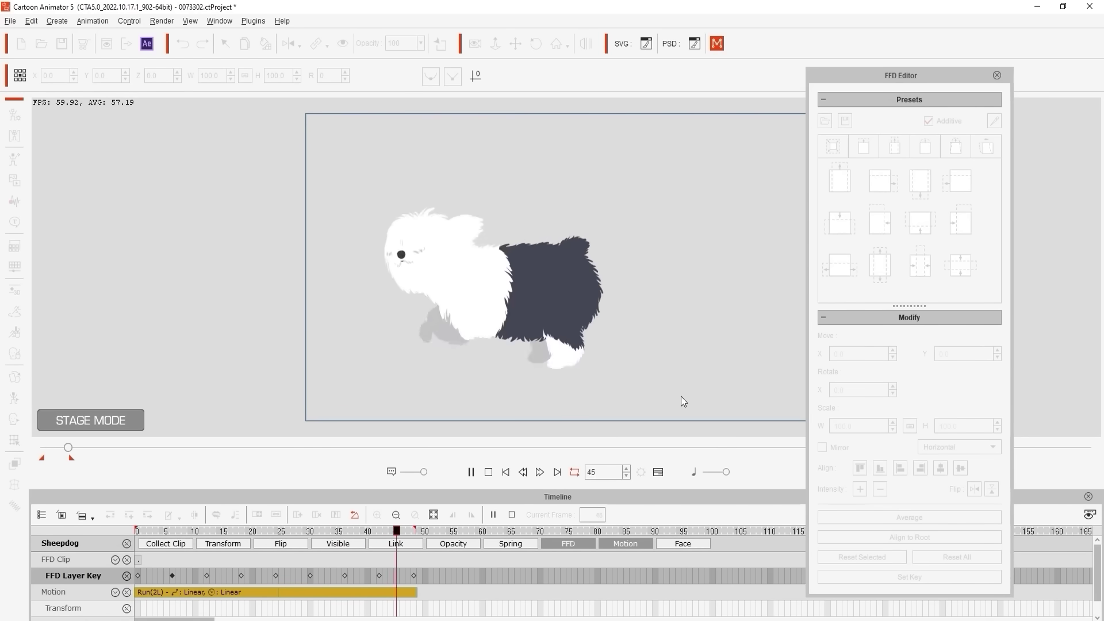
pyautogui.press('space')
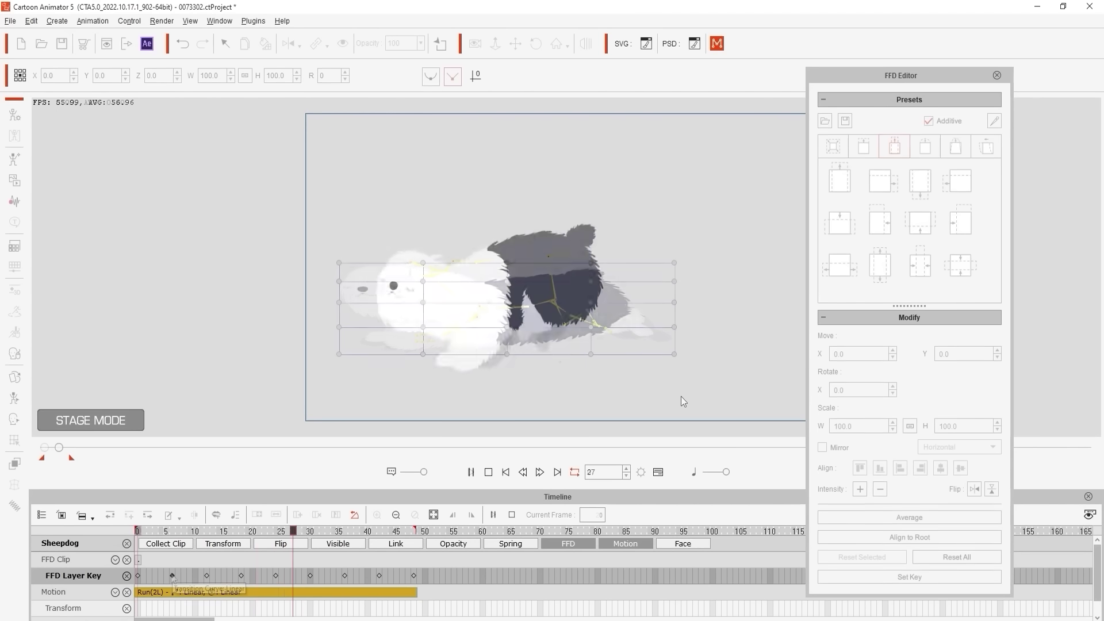
# Open the Transition Curve settings for the frame-6 squash key.
pyautogui.rightClick(172, 576)
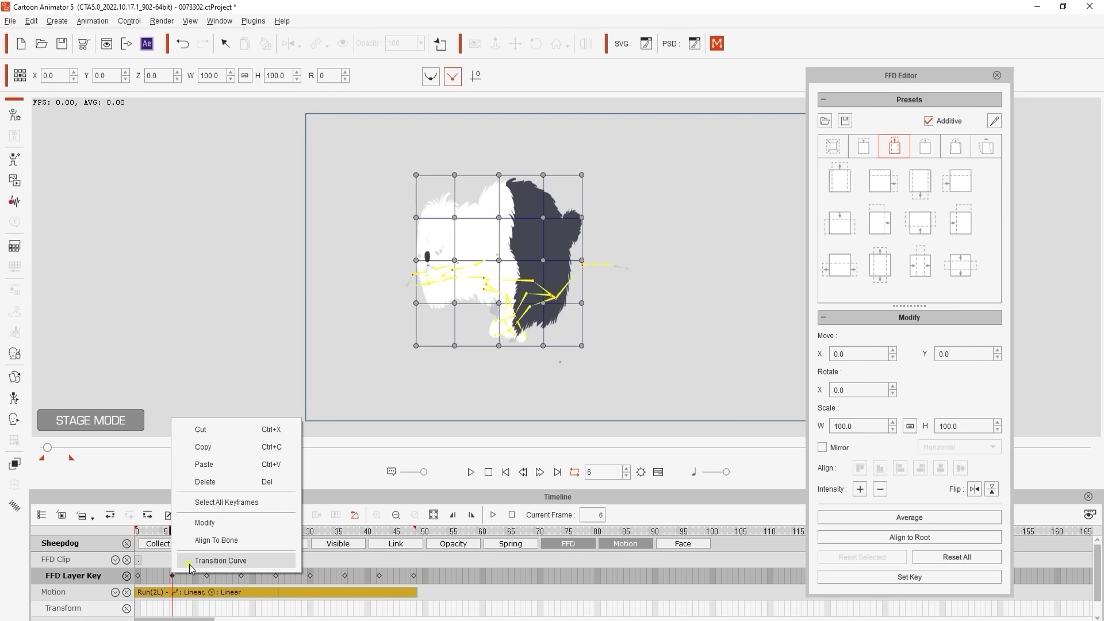
pyautogui.click(189, 563)
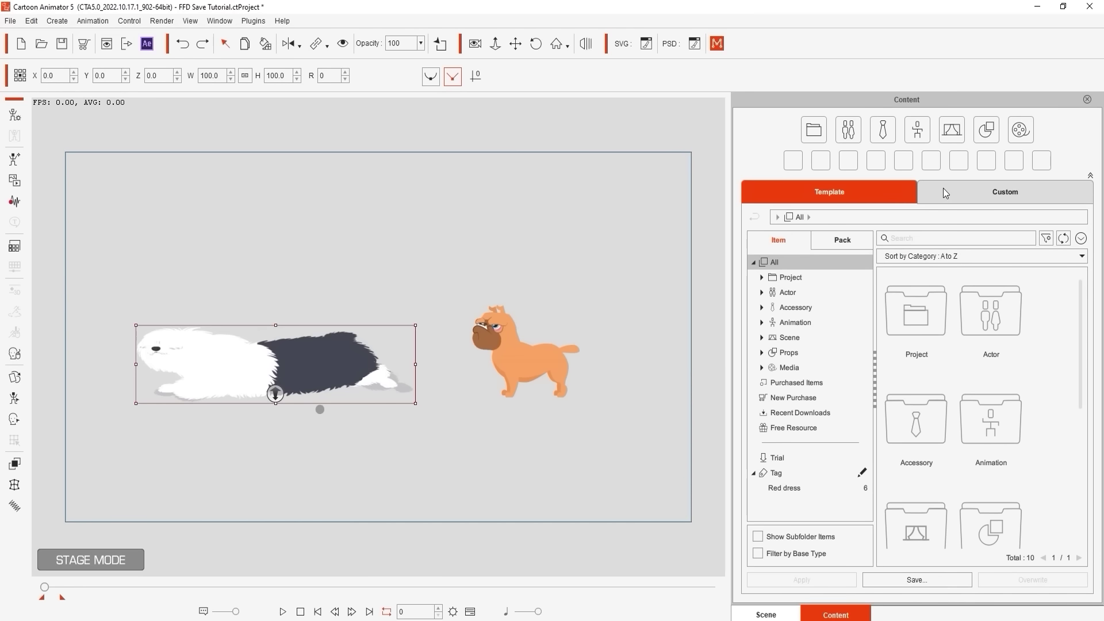
# Save the sheepdog's motion under Content > Custom > Animation > 2D Motion as 'Run'.
pyautogui.click(943, 193)
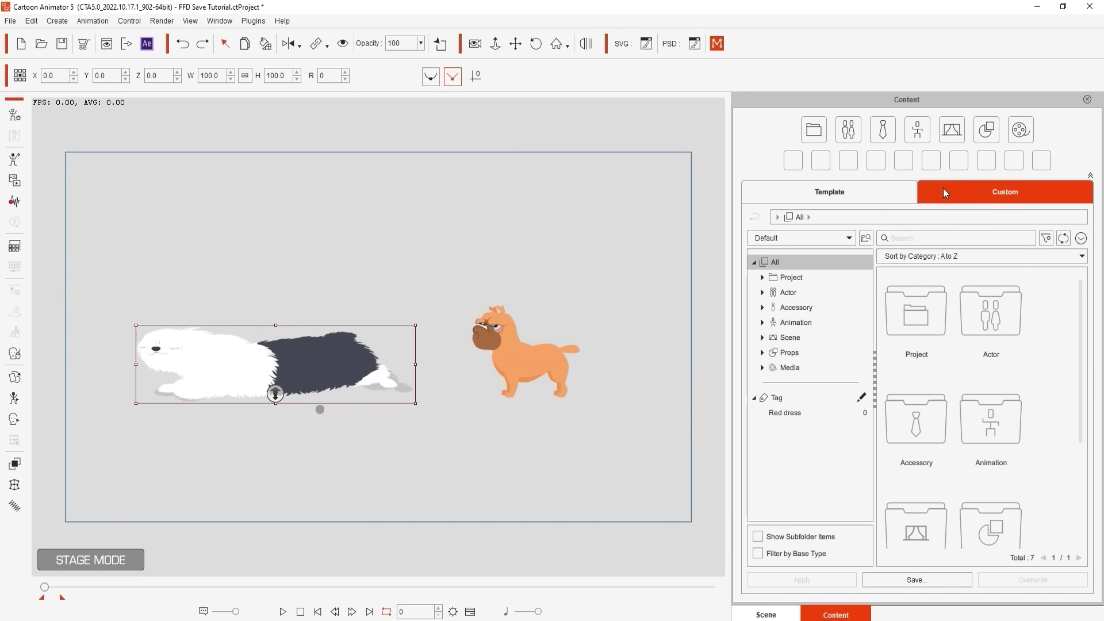
pyautogui.click(850, 322)
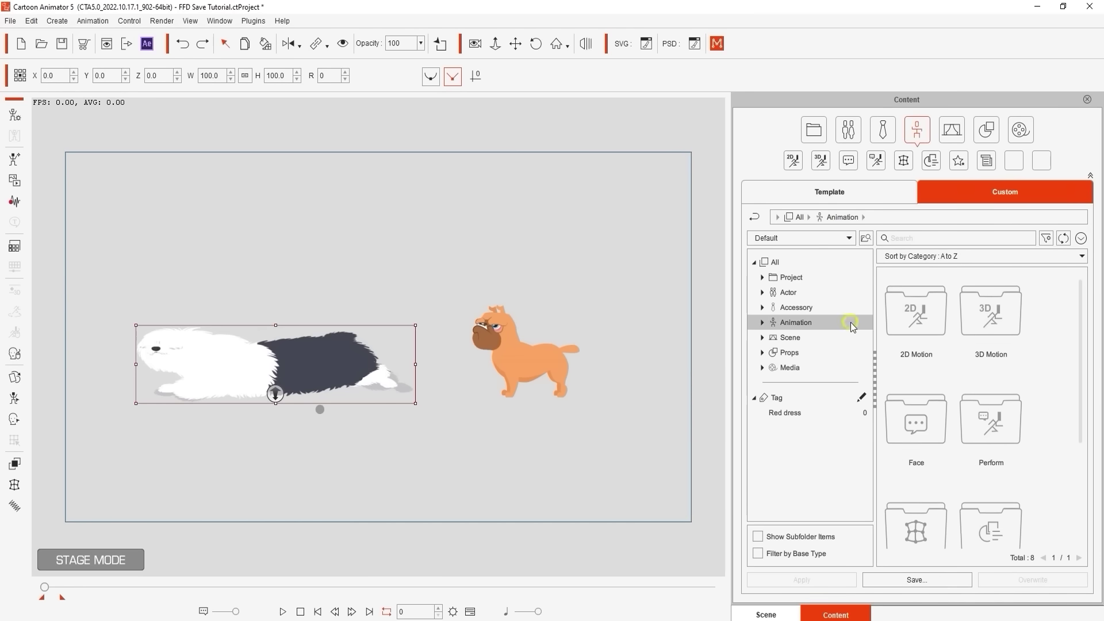
pyautogui.doubleClick(933, 326)
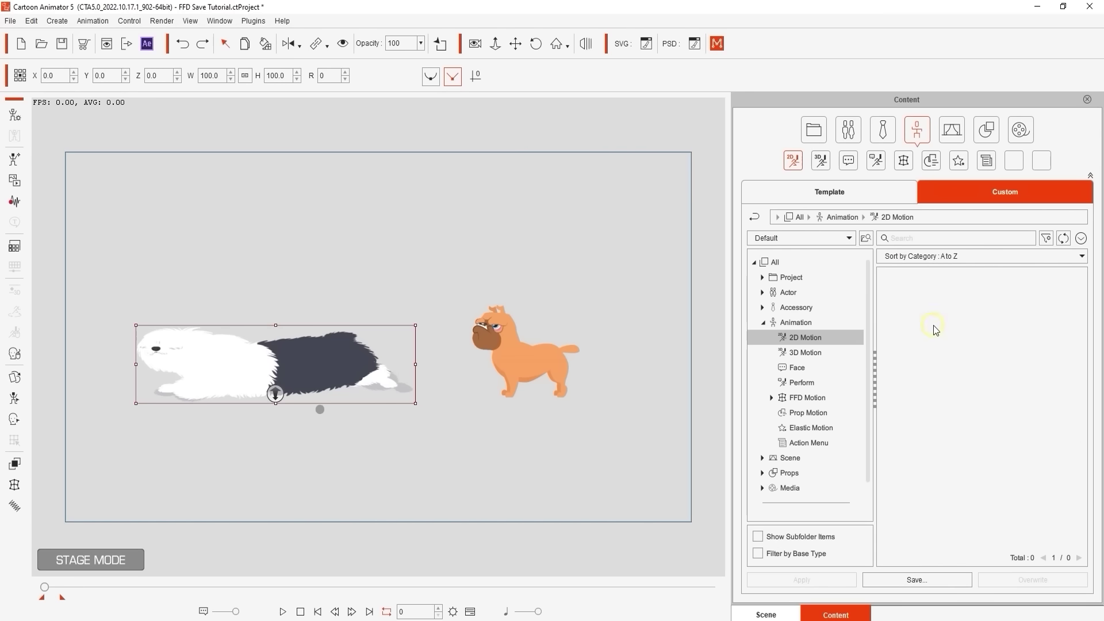
pyautogui.click(948, 577)
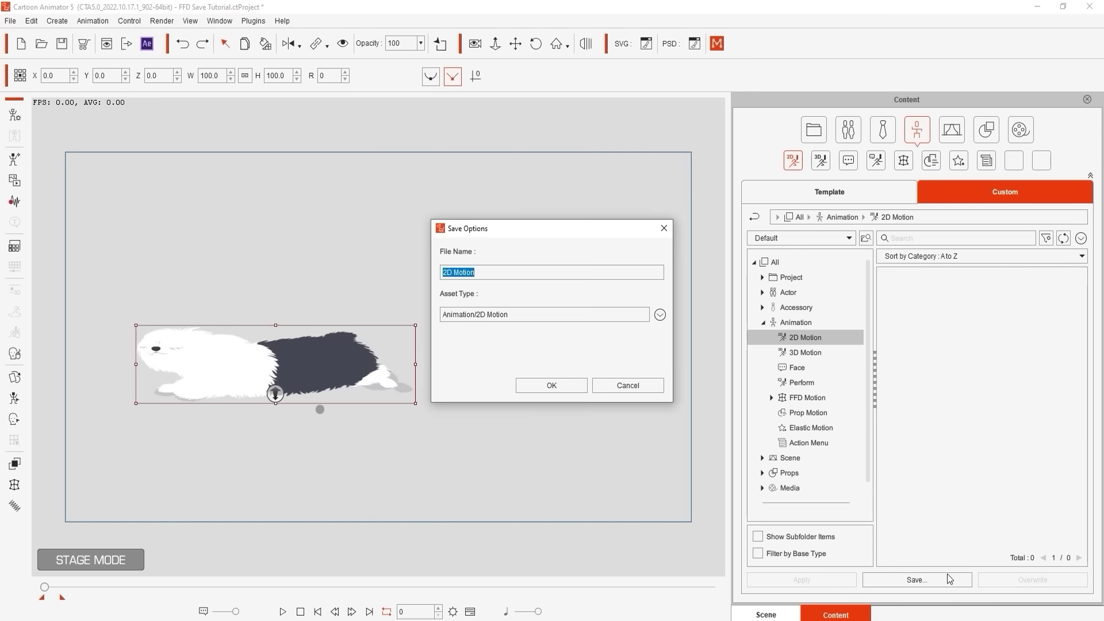
pyautogui.write('Run')
pyautogui.click(572, 385)
# Apply the Run motion to the orange bulldog and play both dogs running.
pyautogui.click(657, 383)
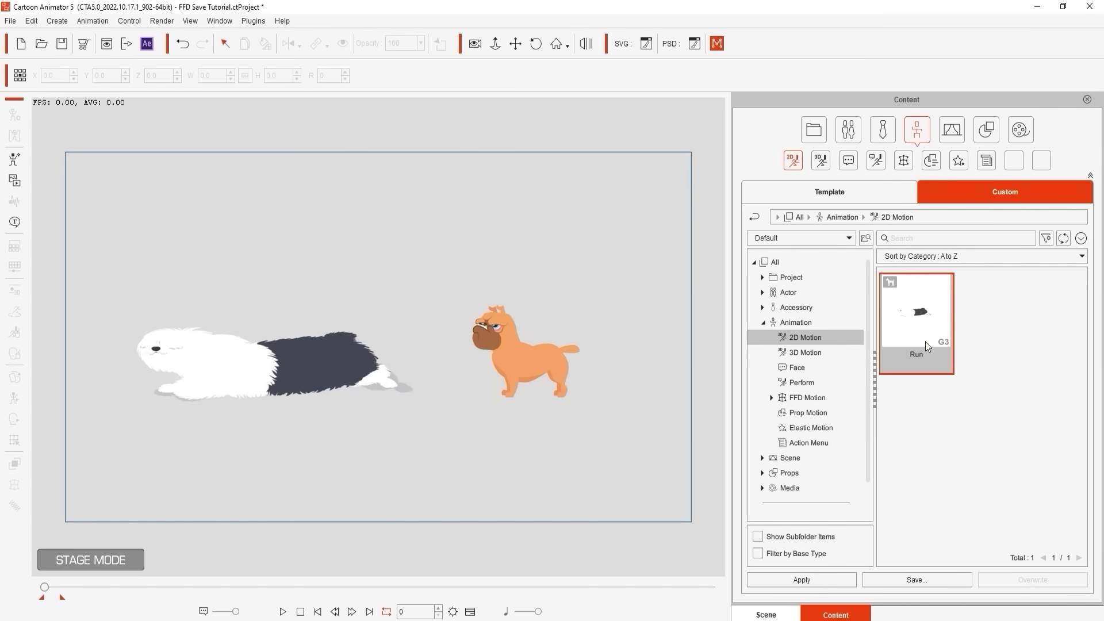
pyautogui.moveTo(926, 341); pyautogui.dragTo(536, 366)
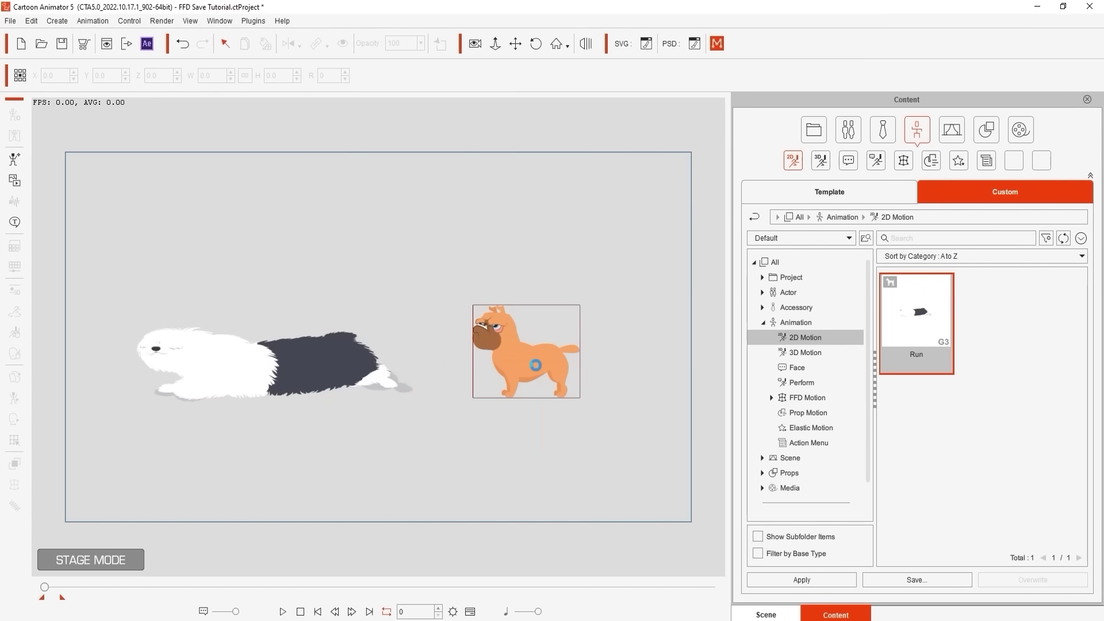
pyautogui.press('space')
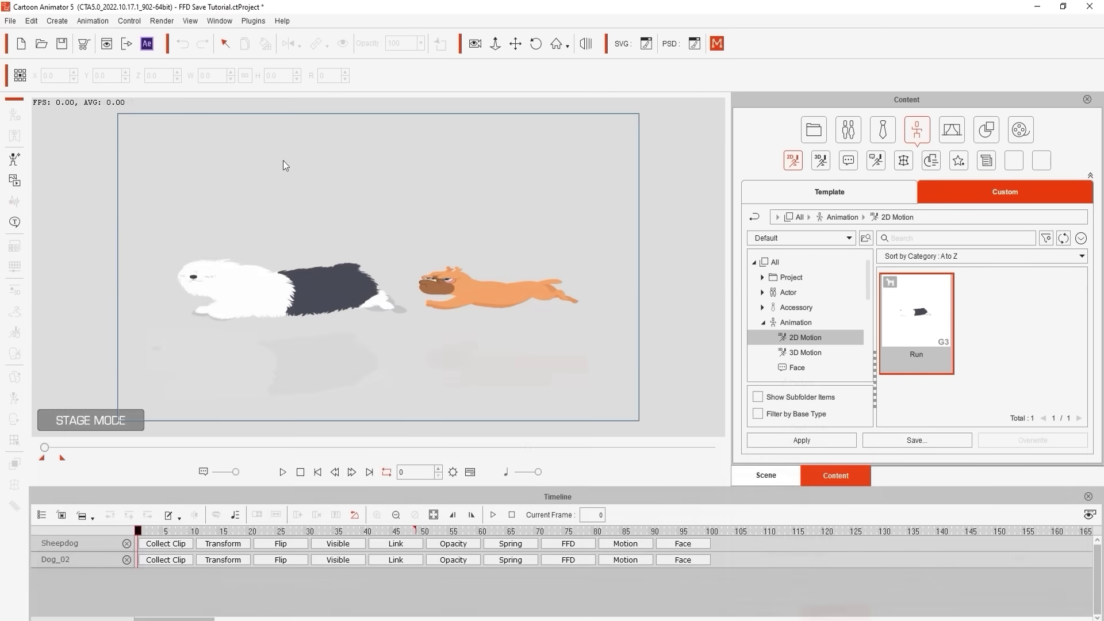
# Reveal the bulldog's Run motion and FFD clip tracks in the Timeline.
pyautogui.click(497, 299)
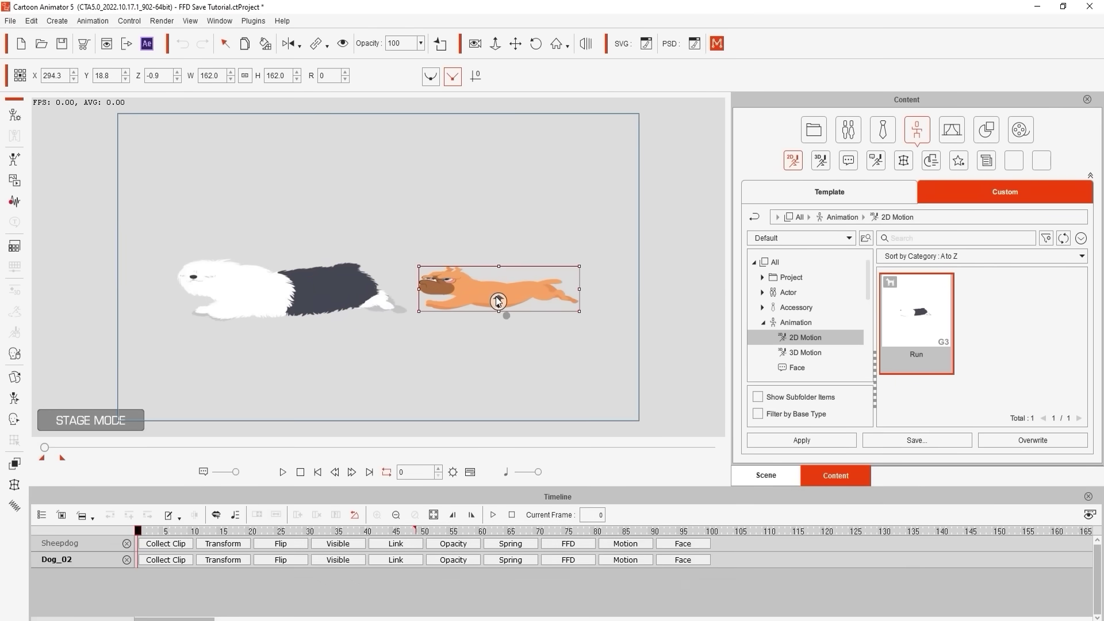
pyautogui.click(639, 564)
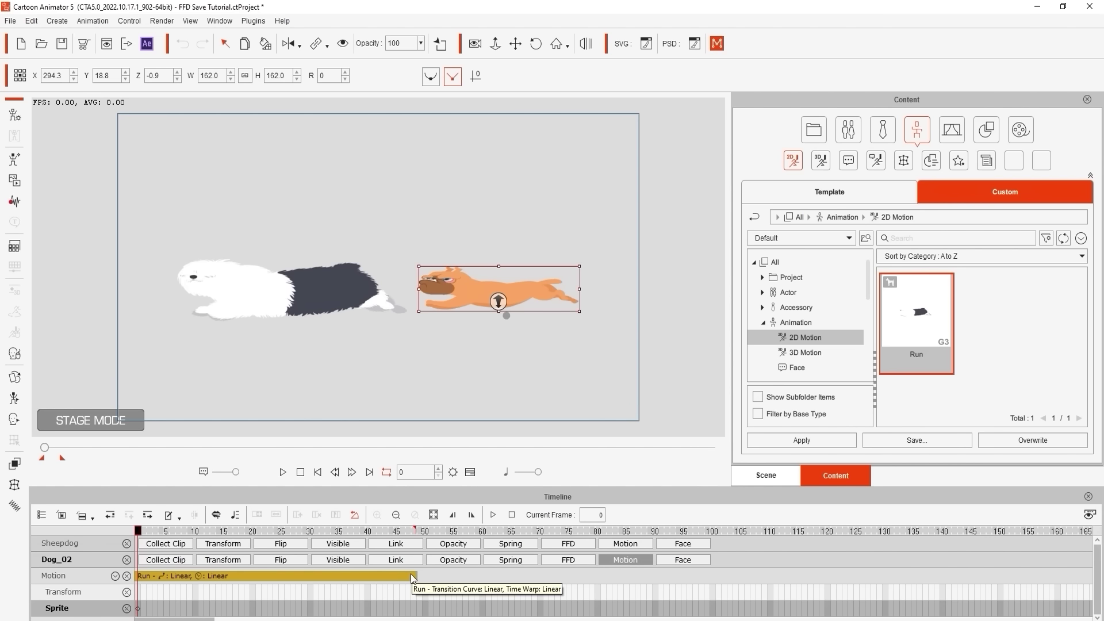
pyautogui.click(581, 558)
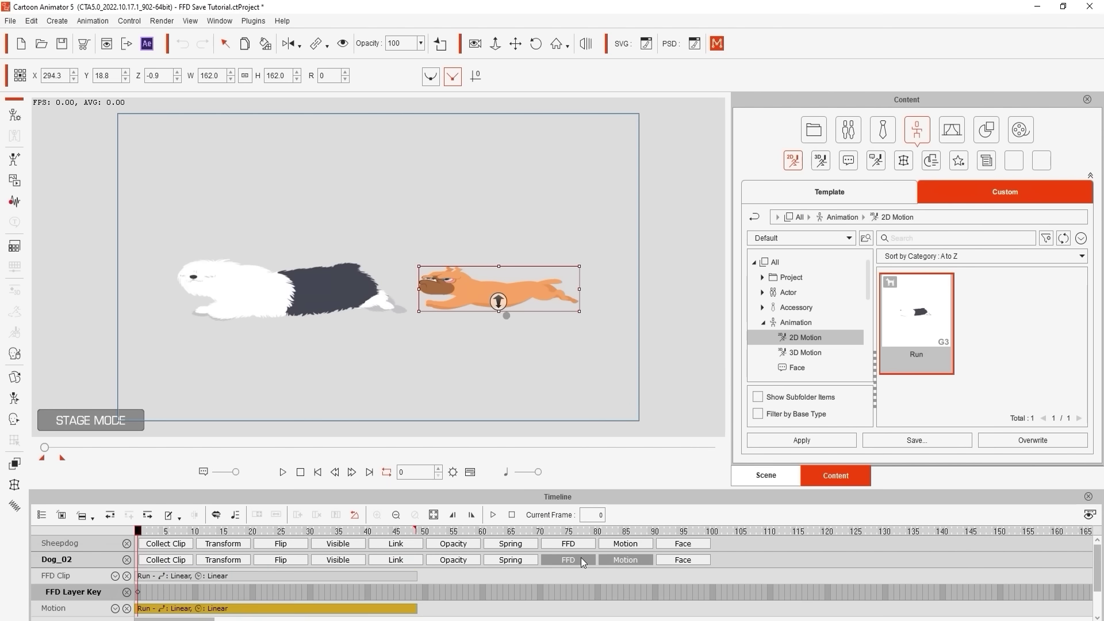
# Raise the bulldog's FFD Clip Intensity to 3 and preview the exaggerated run.
pyautogui.rightClick(396, 577)
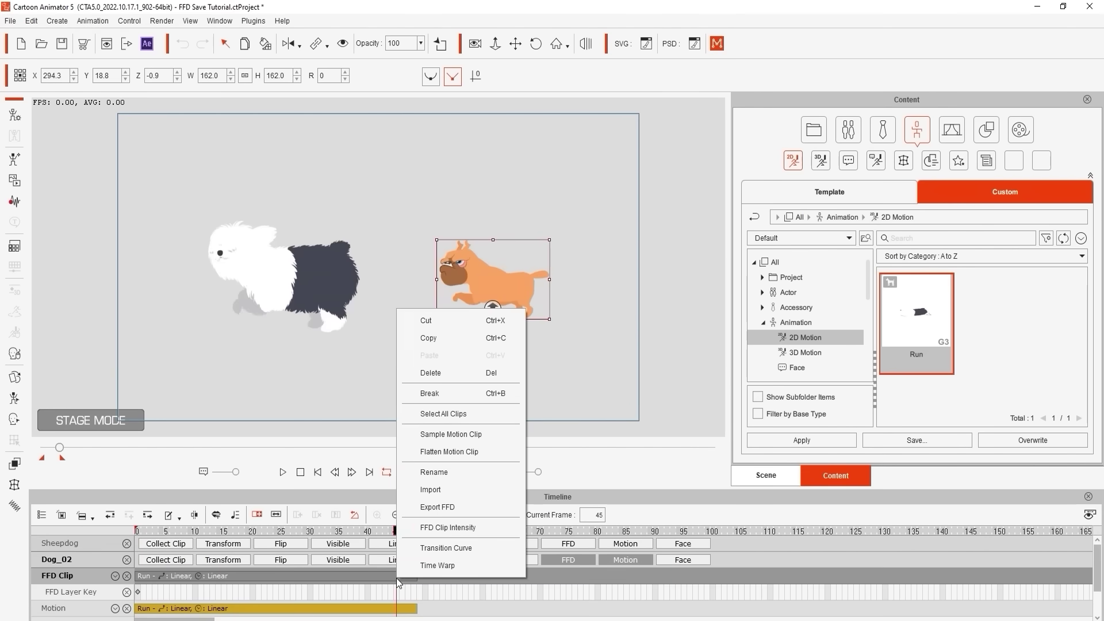
pyautogui.click(502, 529)
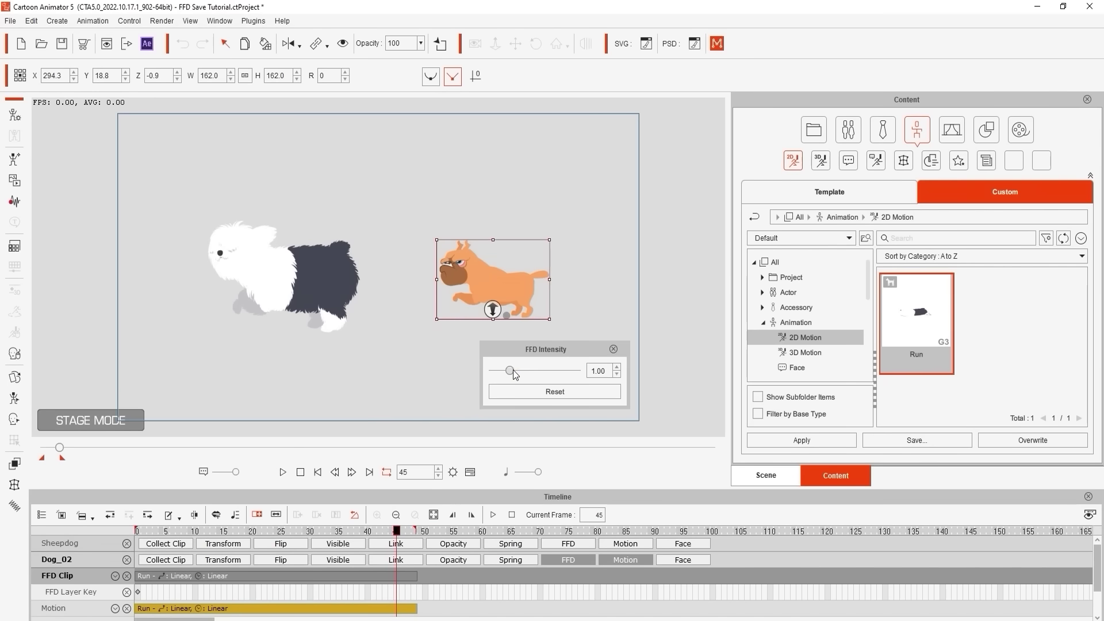
pyautogui.moveTo(512, 370); pyautogui.dragTo(546, 370)
pyautogui.doubleClick(608, 372)
pyautogui.write('3')
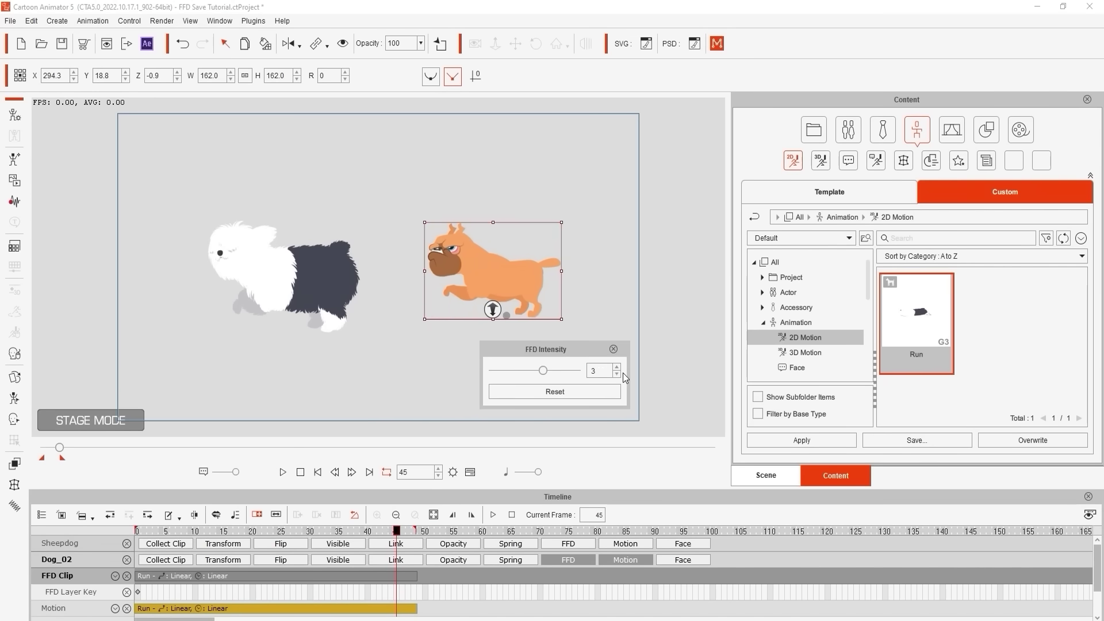
pyautogui.click(300, 472)
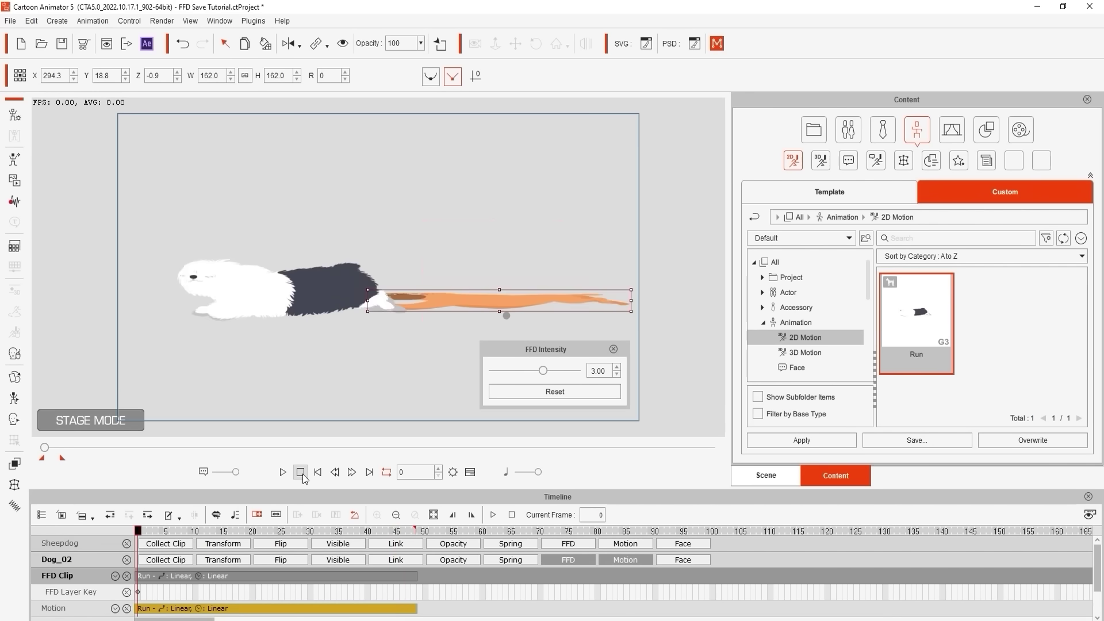
pyautogui.click(282, 471)
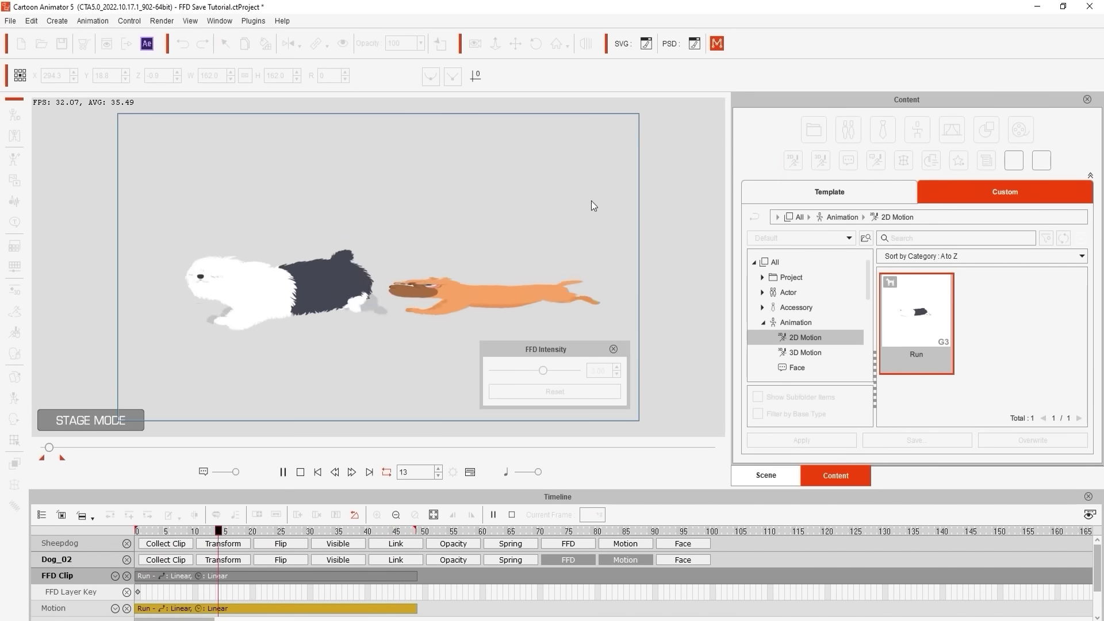
pyautogui.click(301, 473)
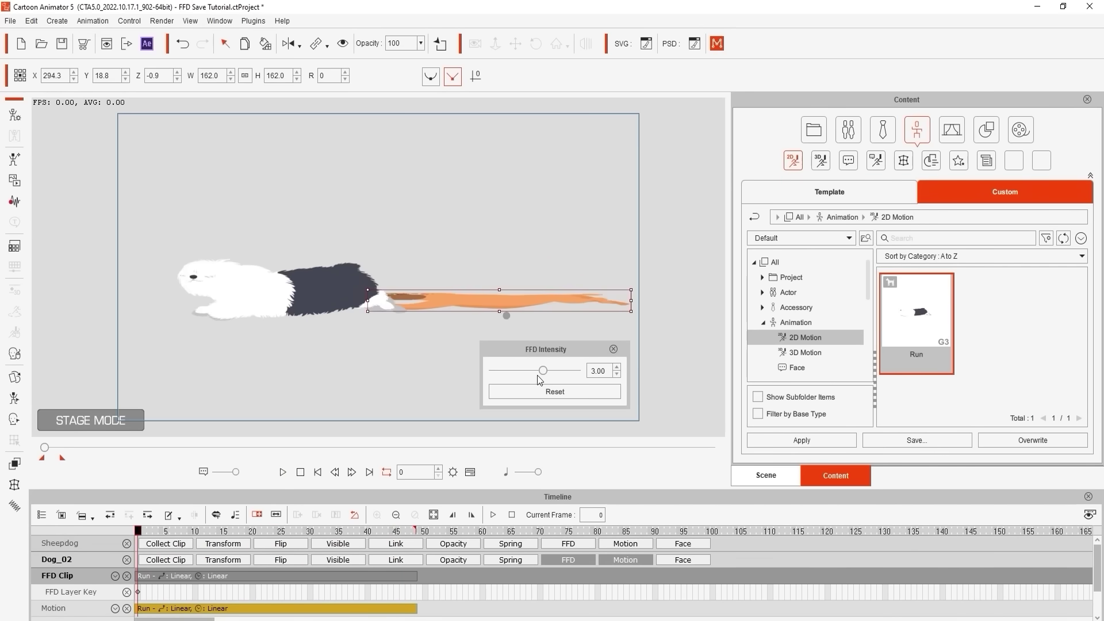
# Lower the bulldog's FFD Clip Intensity to 1.50.
pyautogui.moveTo(537, 374); pyautogui.dragTo(527, 377)
pyautogui.doubleClick(605, 374)
pyautogui.write('1.')
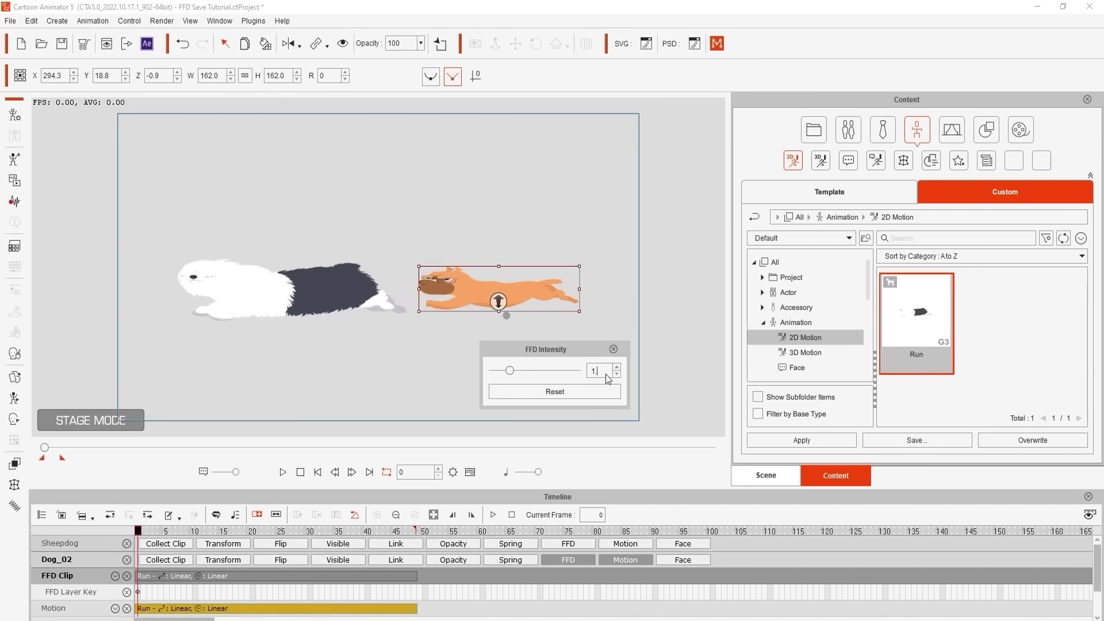
pyautogui.write('5')
pyautogui.press('Return')
# Play the bulldog's run with its gentler 1.50 FFD stretch.
pyautogui.click(284, 475)
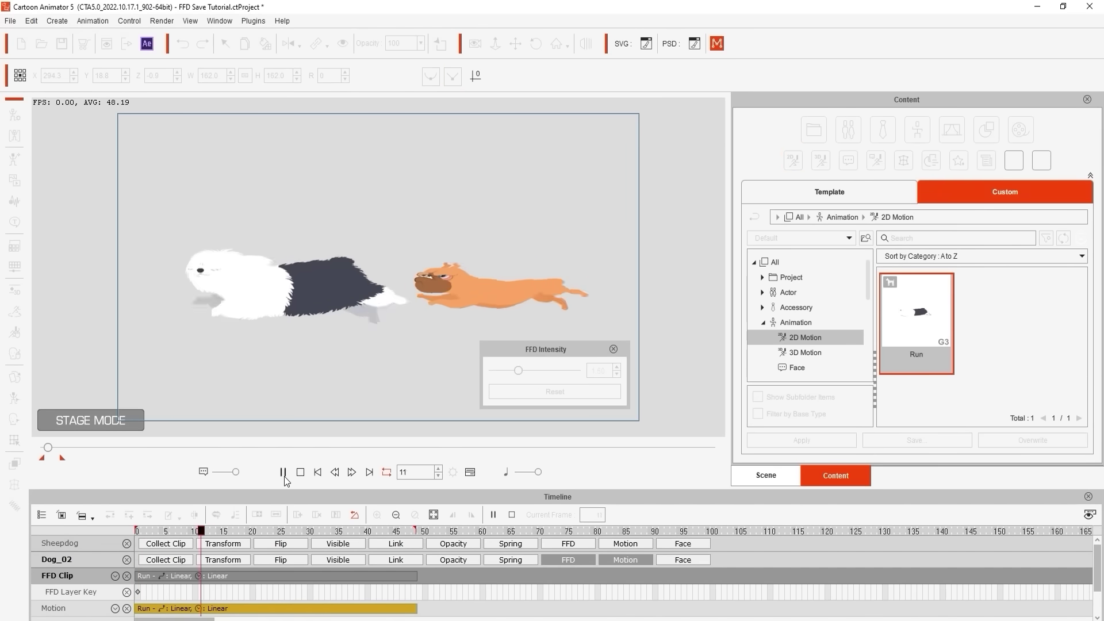